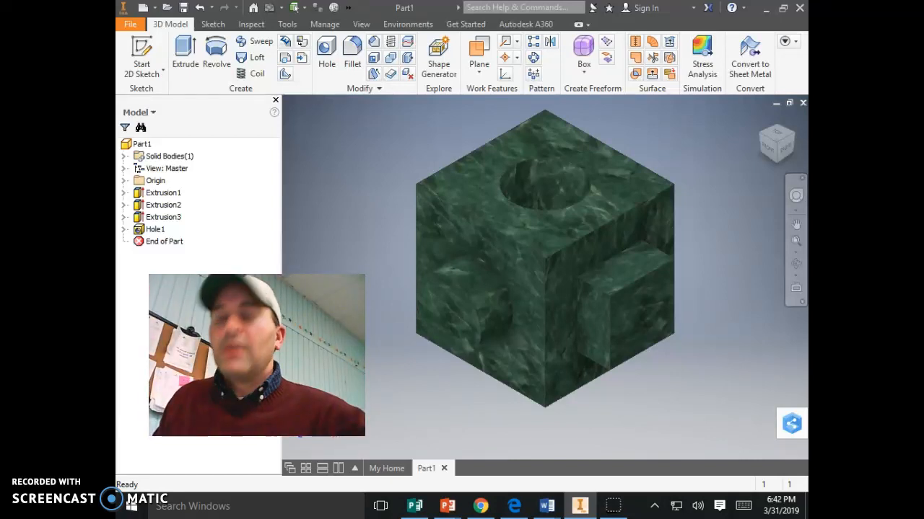
Step: Create a new part file from the Standard.ipt template
click(130, 23)
click(159, 75)
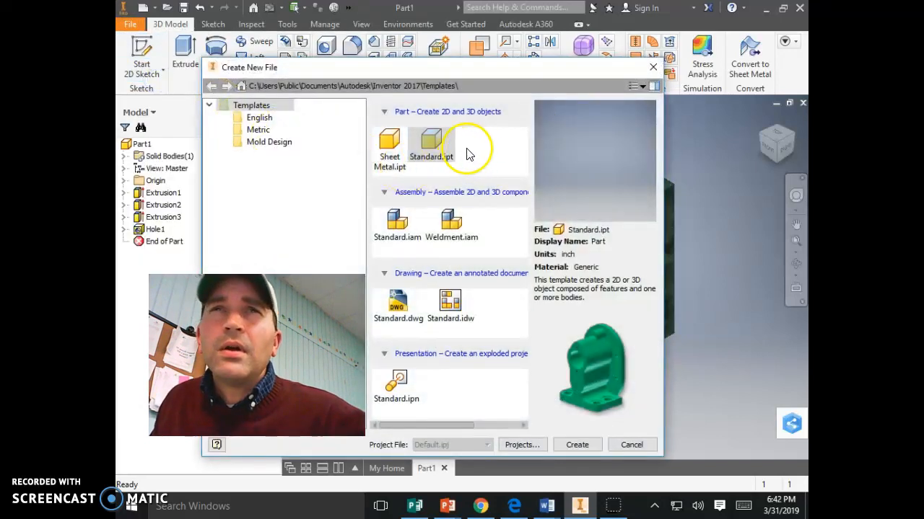
double_click(431, 146)
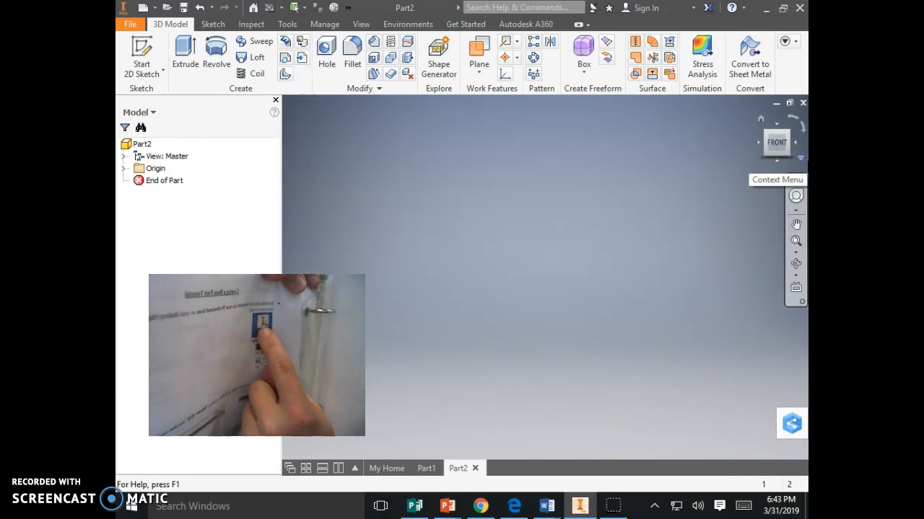
key(super+d)
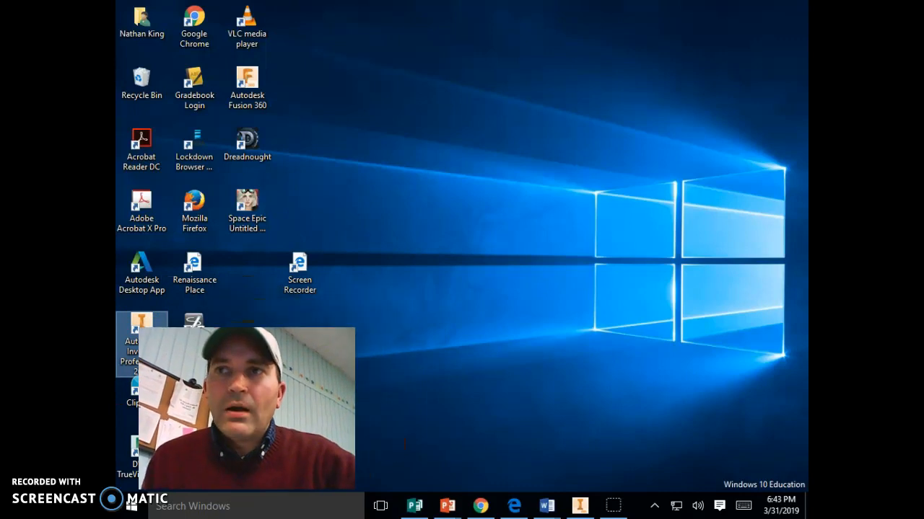
key(alt+Tab)
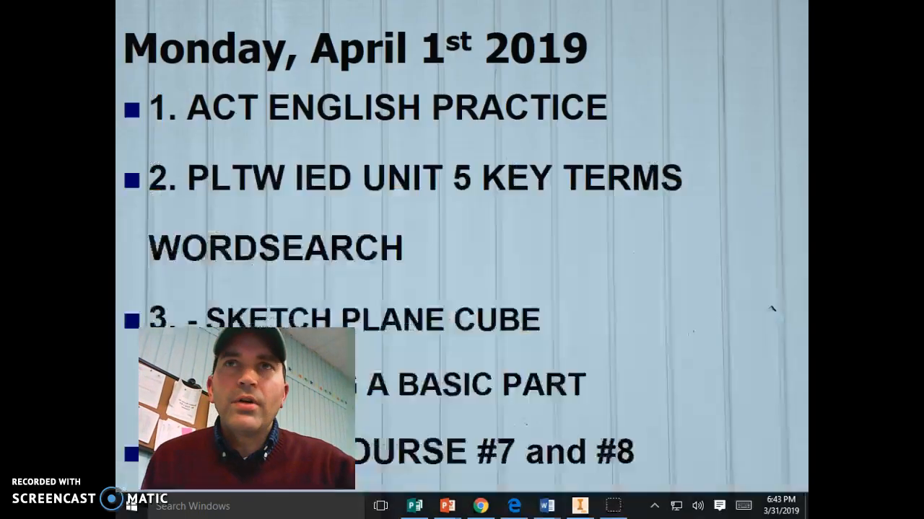
key(alt+Tab)
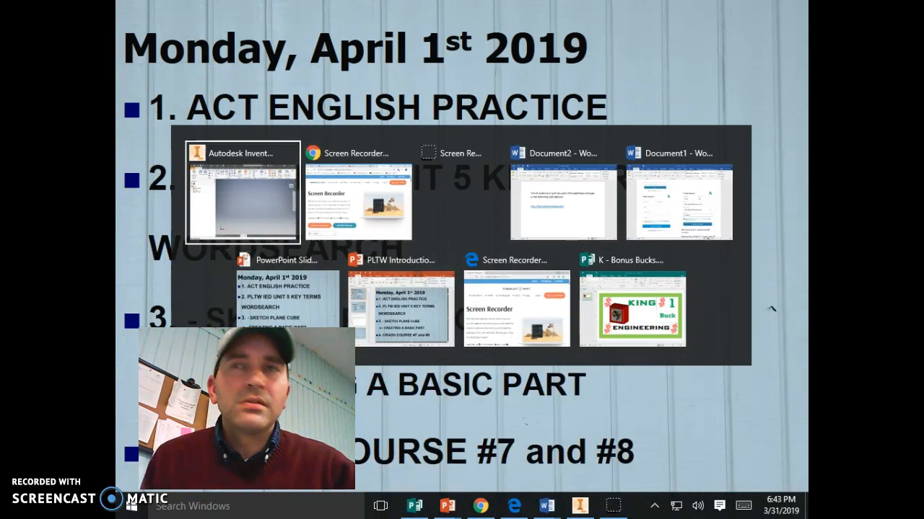
key(alt+shift+Tab)
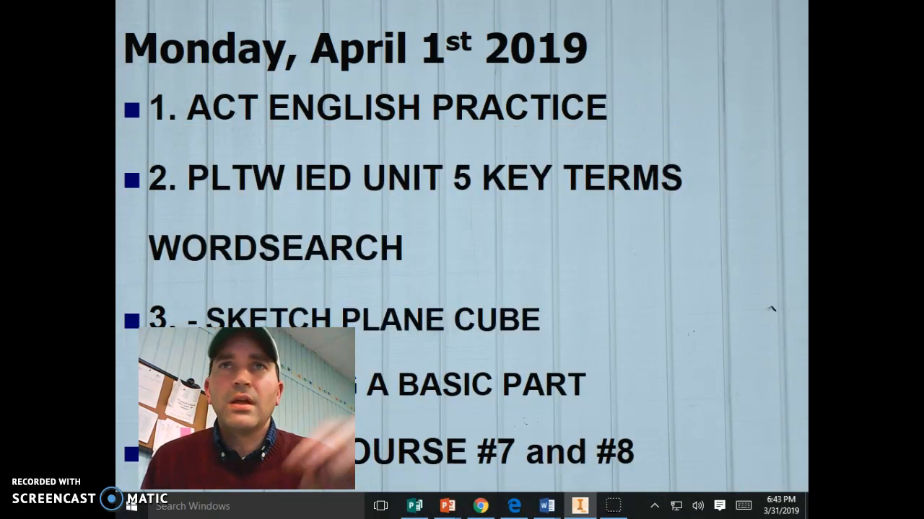
click(569, 272)
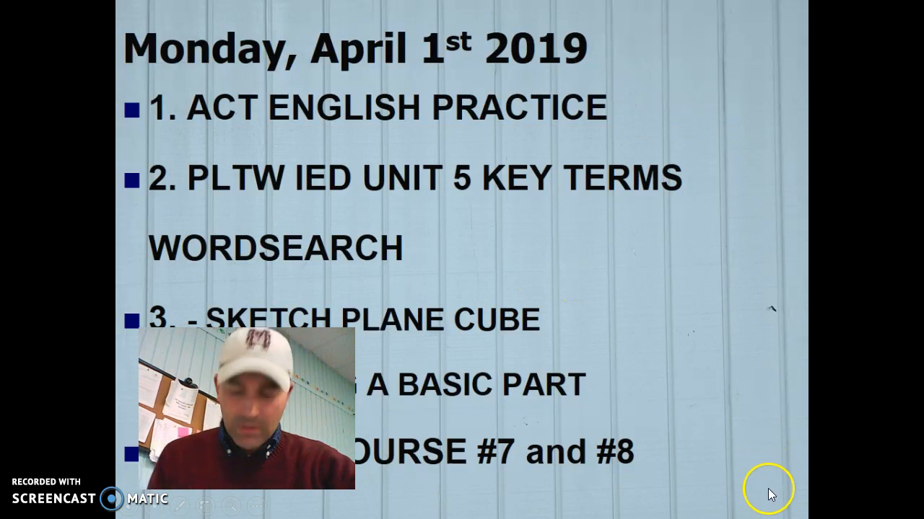
click(684, 404)
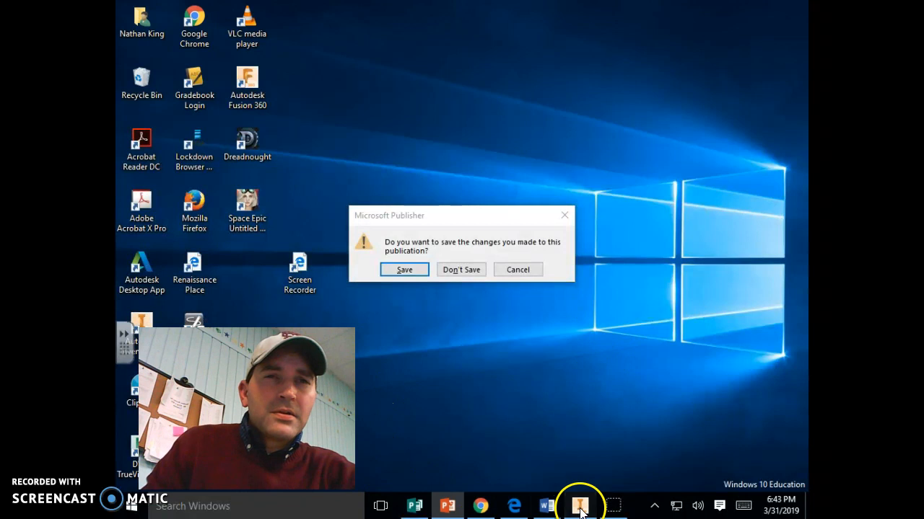
click(580, 508)
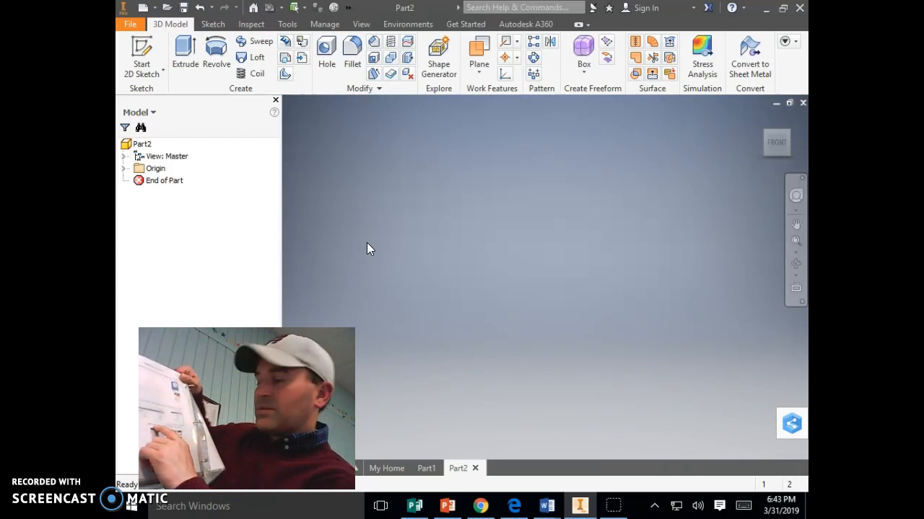
Step: Set the part document's length unit to millimeter and apply the change
click(286, 26)
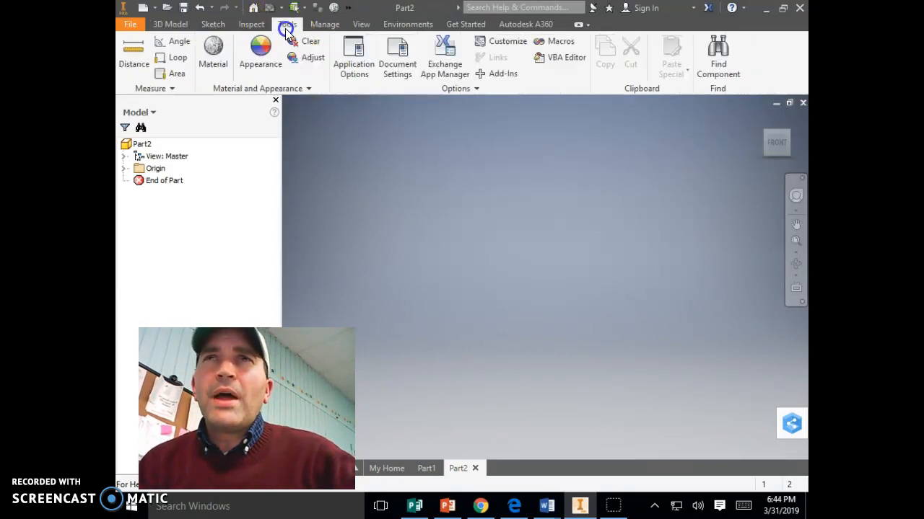
click(384, 58)
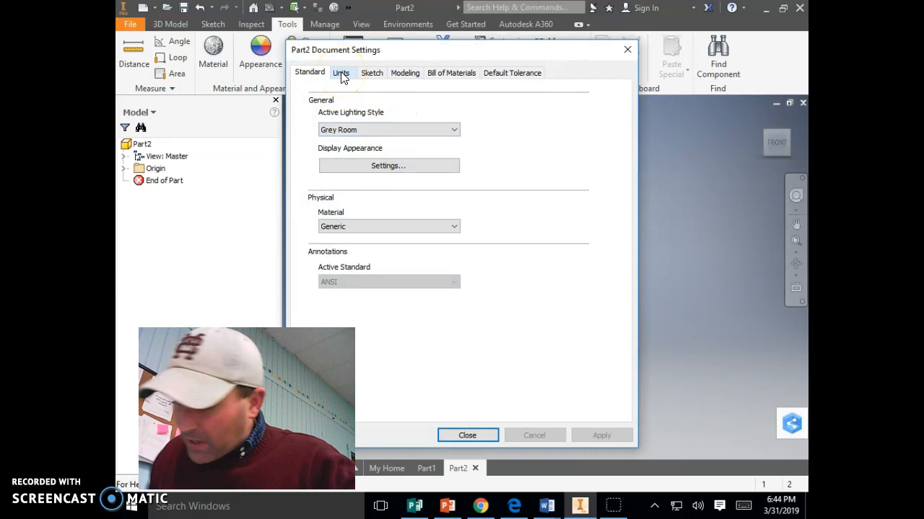
click(342, 76)
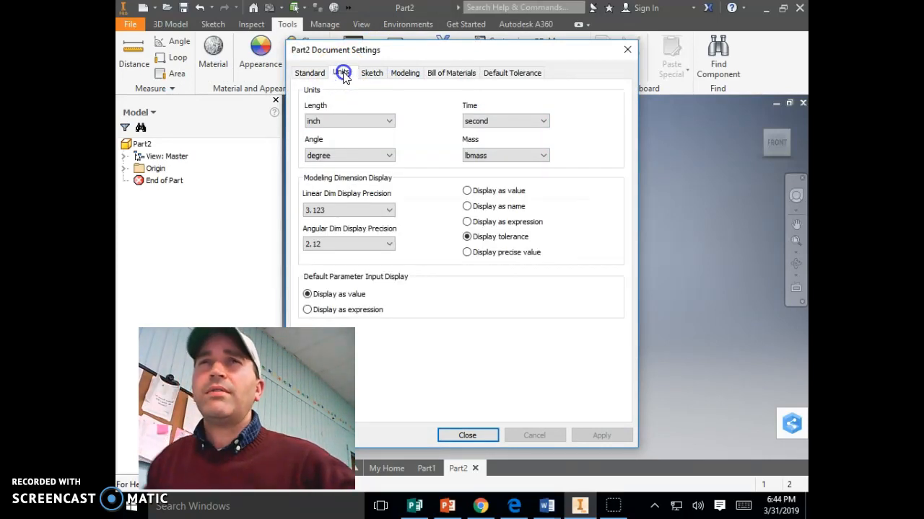
click(337, 121)
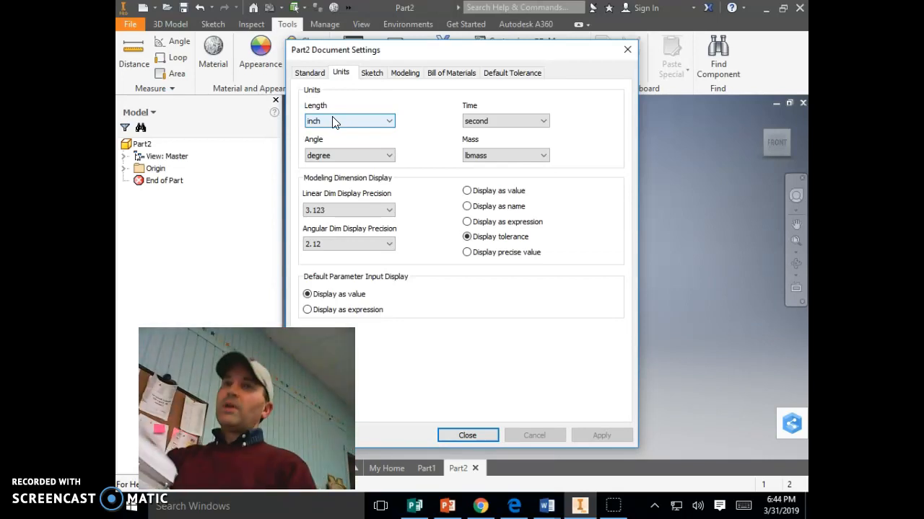
click(322, 124)
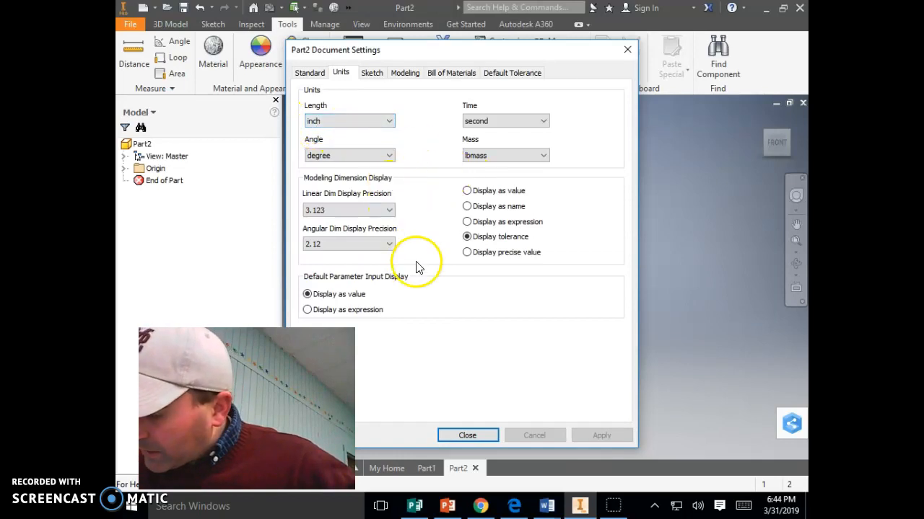
click(372, 121)
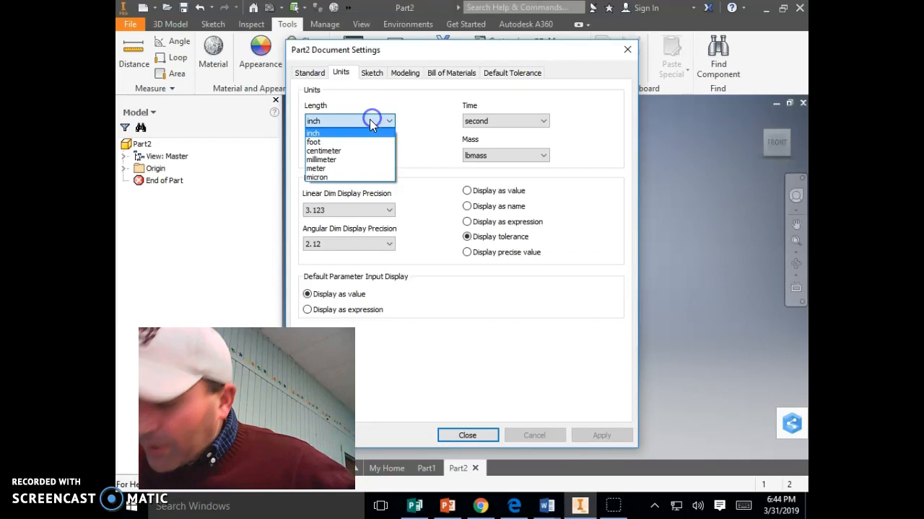
click(362, 168)
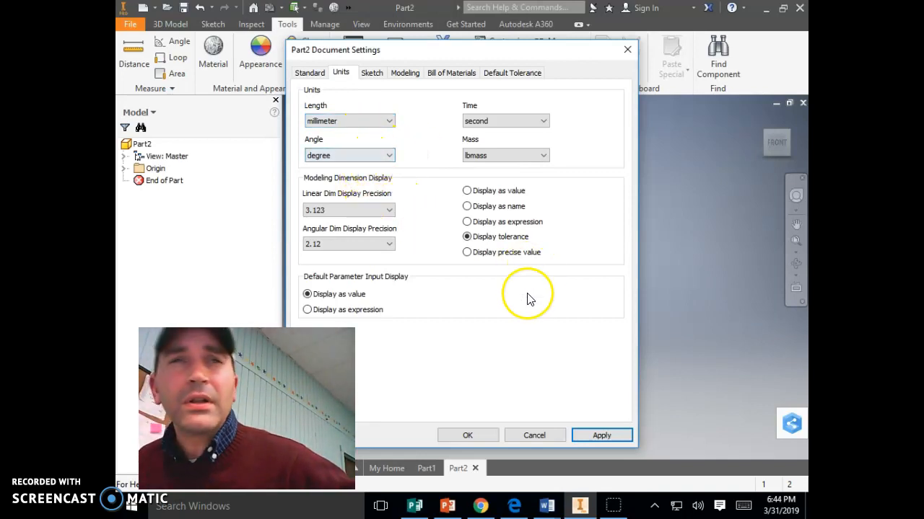
click(602, 435)
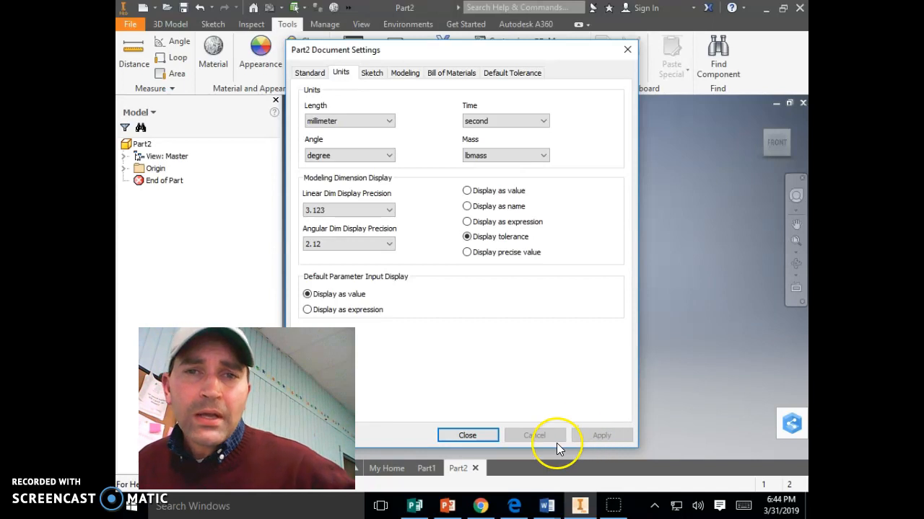
click(479, 437)
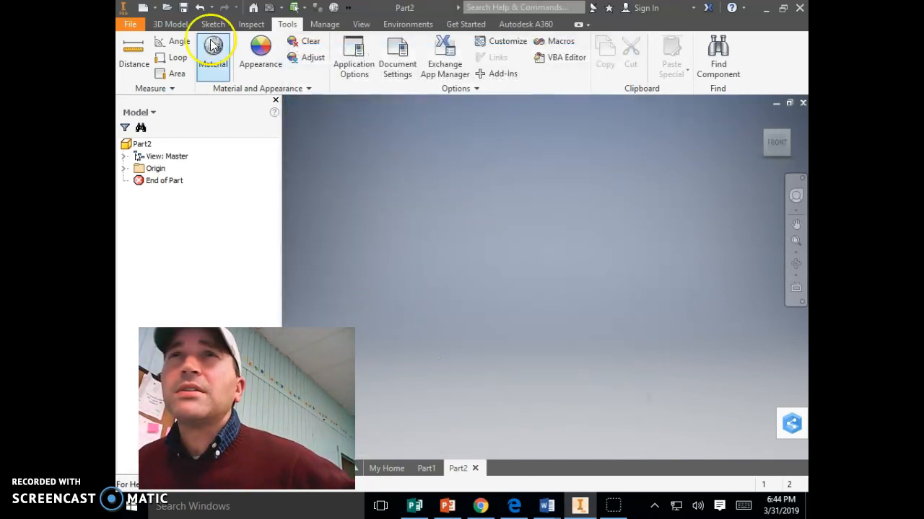
Step: Start a 2D sketch on the front (XY) origin plane
click(169, 23)
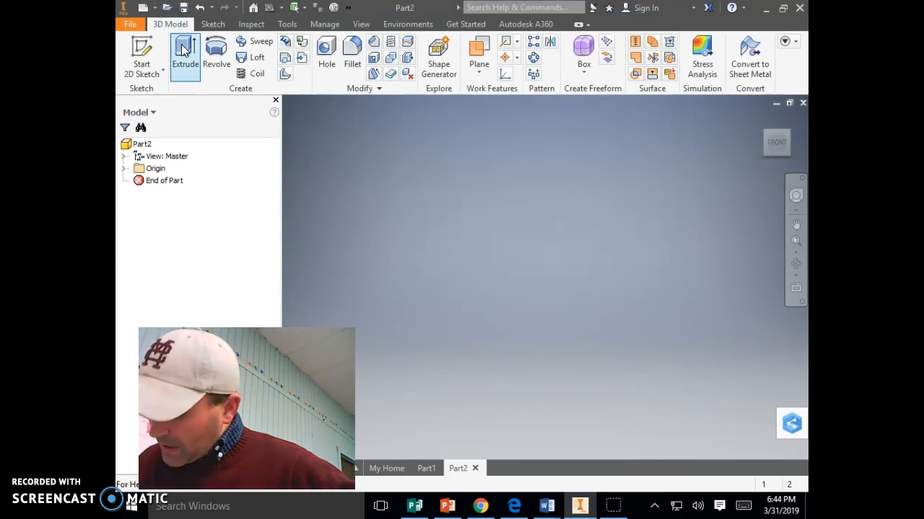
click(142, 53)
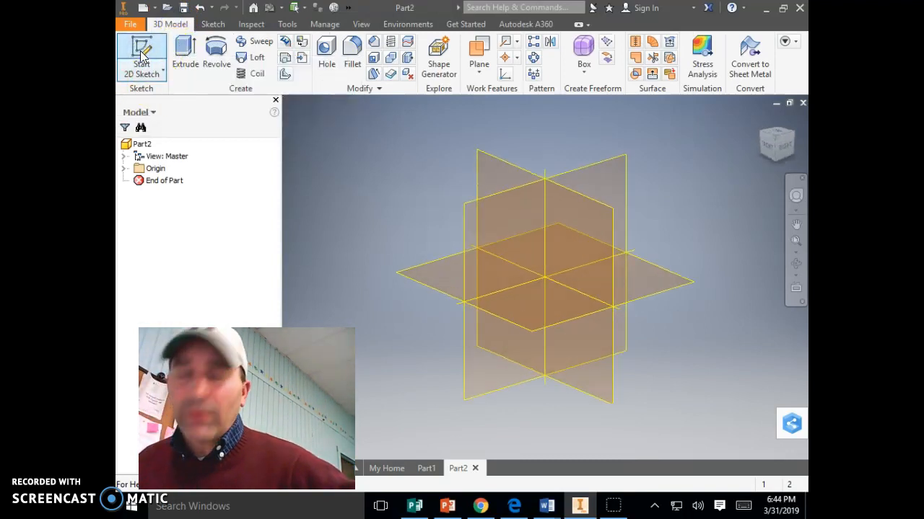
click(490, 174)
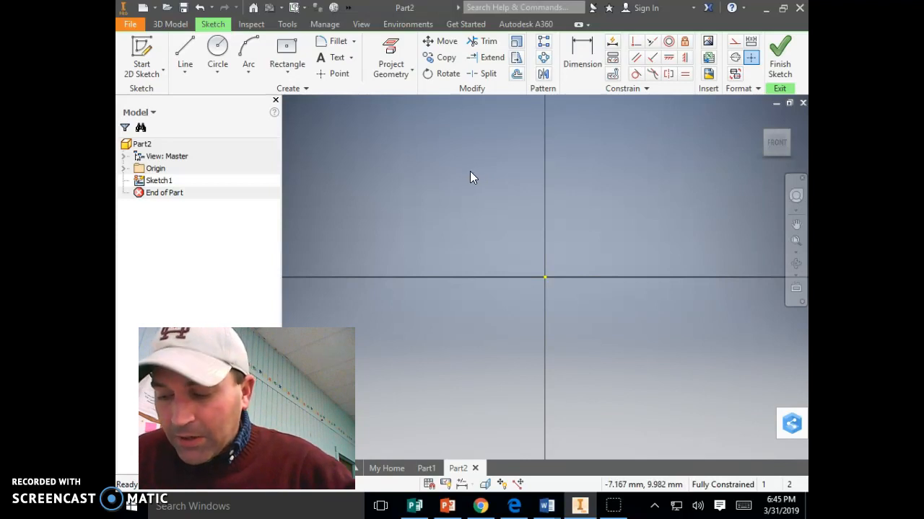
Step: Draw a two-point rectangle about 7.5 by 6.6 mm, with its lower-left corner on the sketch origin
click(285, 57)
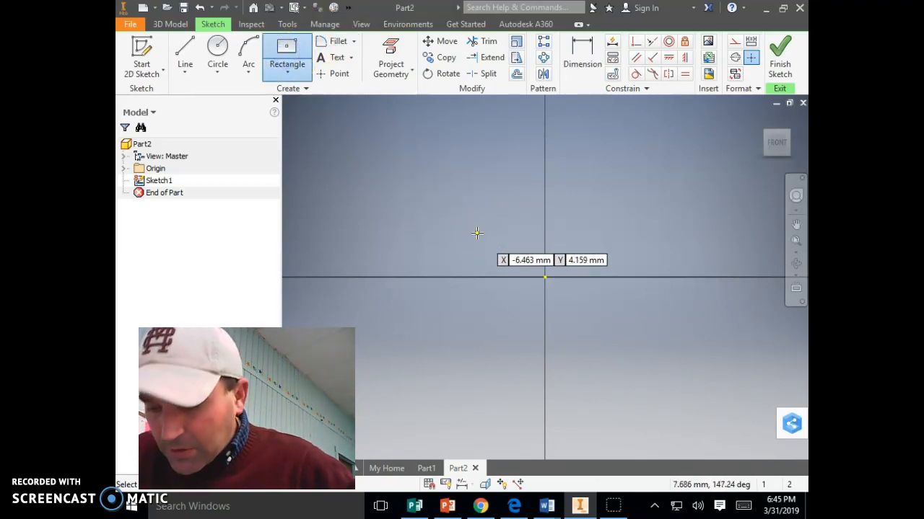
click(288, 73)
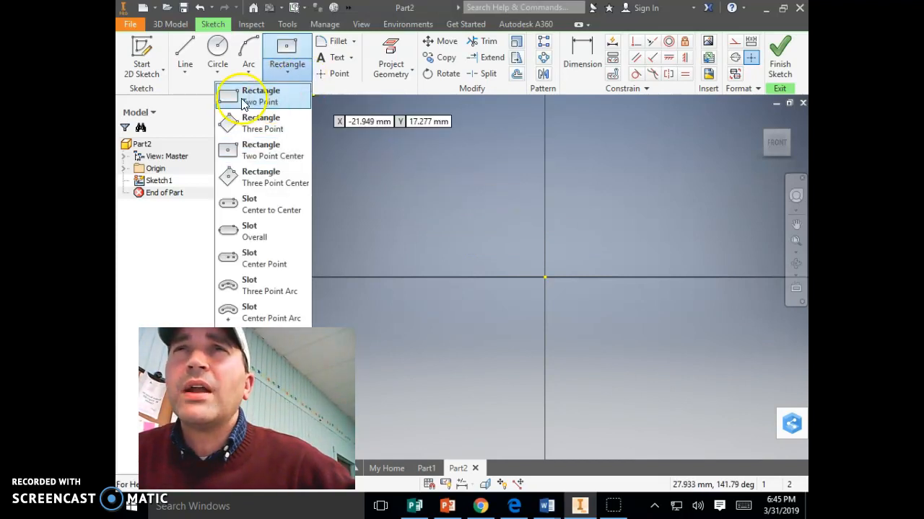
click(257, 96)
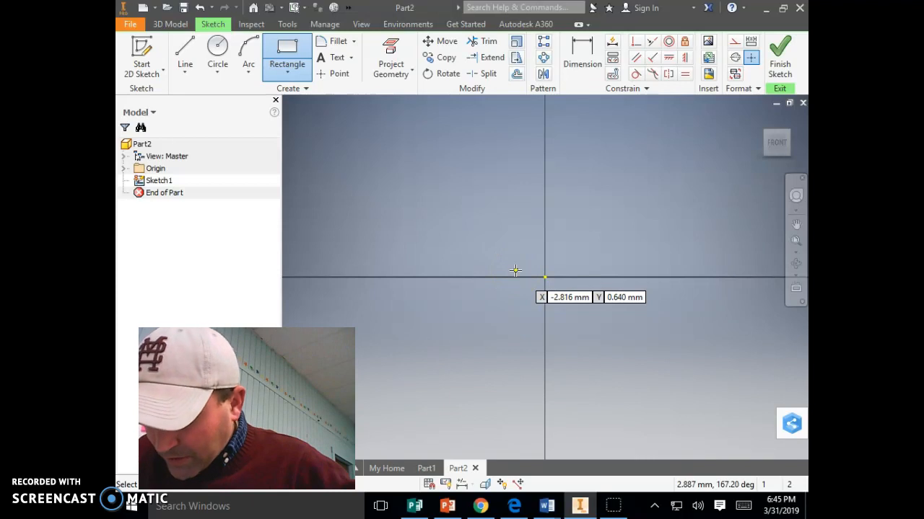
click(546, 277)
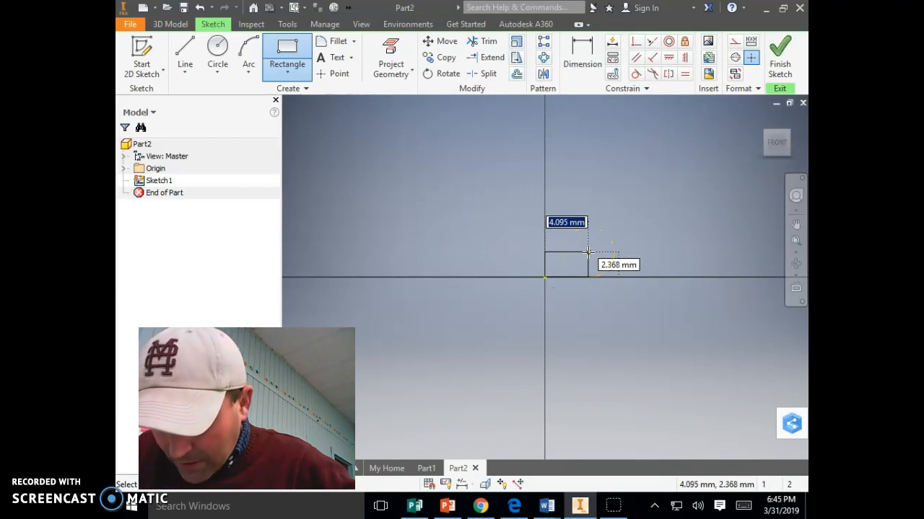
click(617, 223)
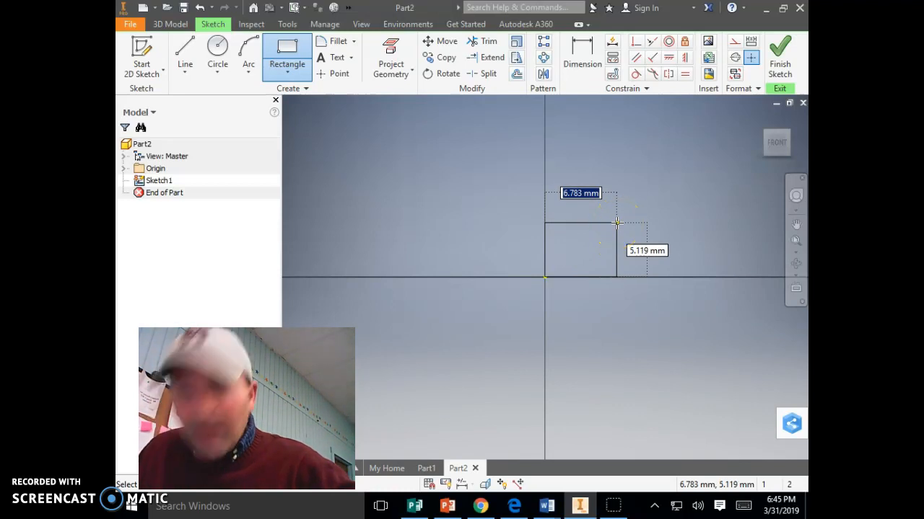
click(624, 208)
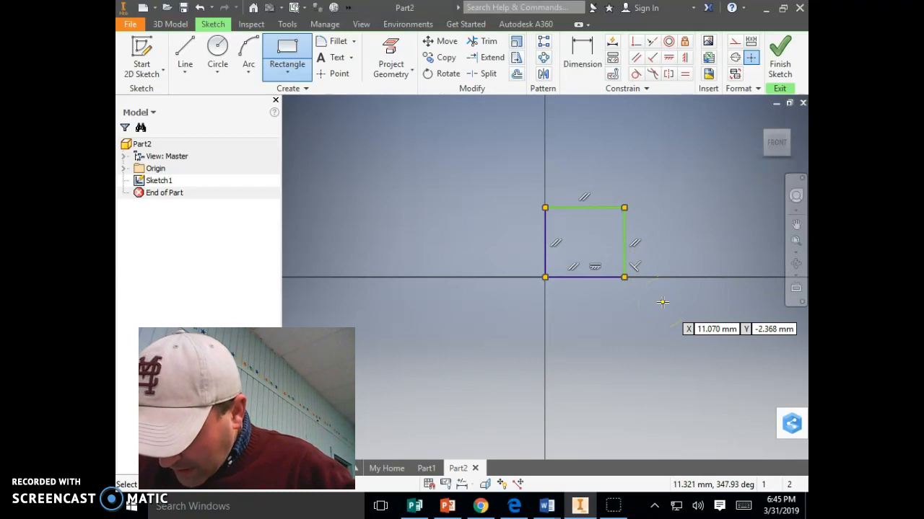
click(618, 285)
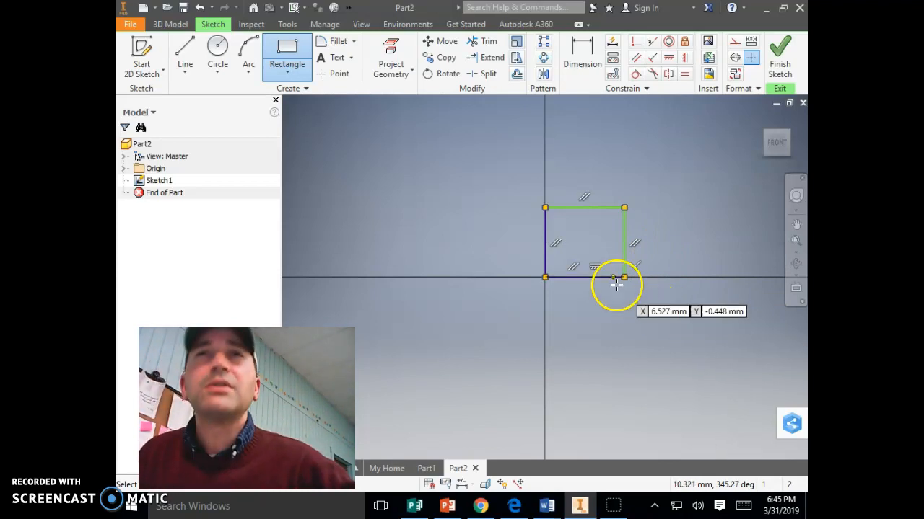
Step: Dimension the rectangle's top edge and set its length to 100 mm
click(582, 51)
click(608, 208)
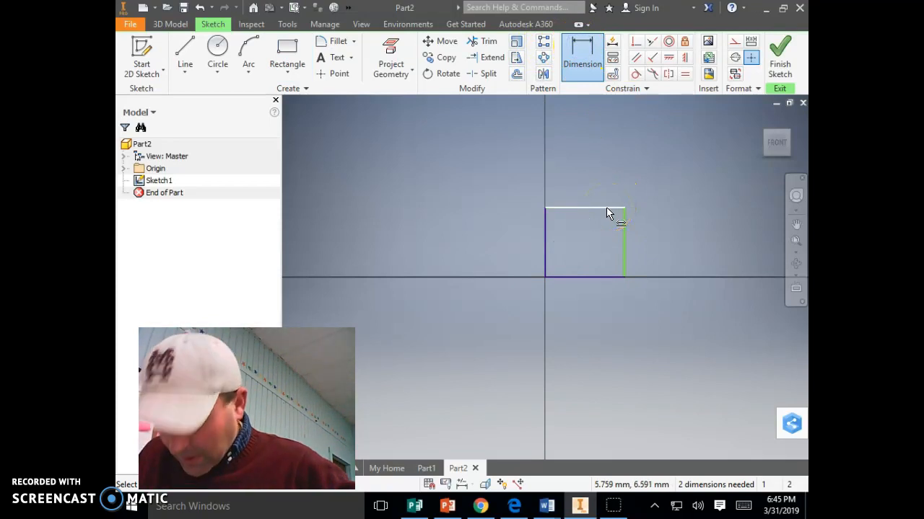
click(582, 72)
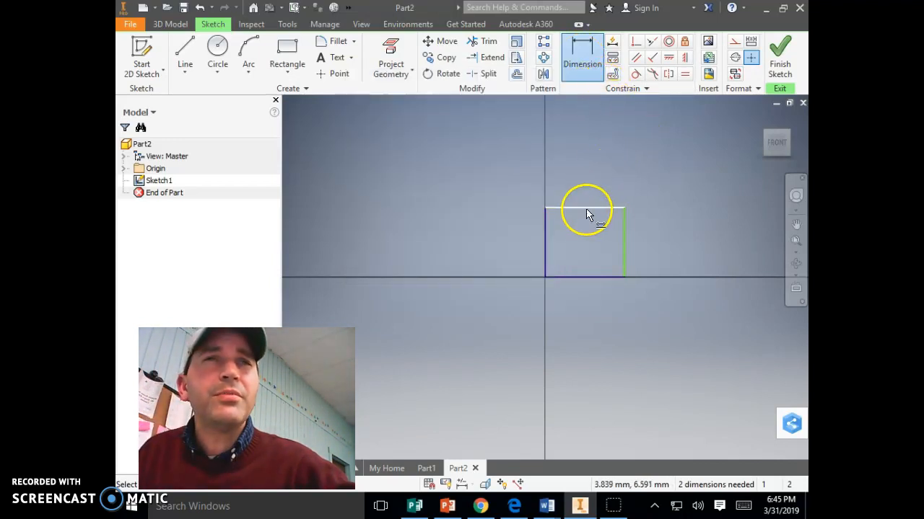
click(587, 209)
click(593, 172)
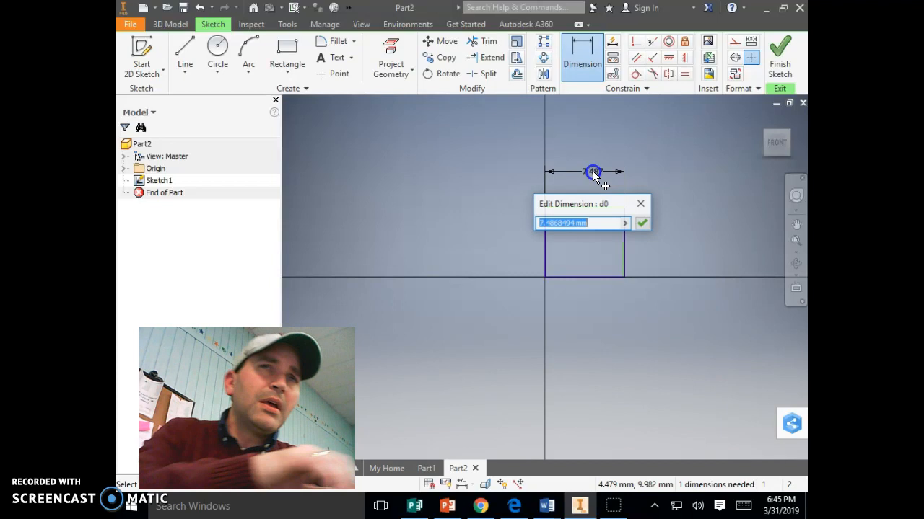
text(100)
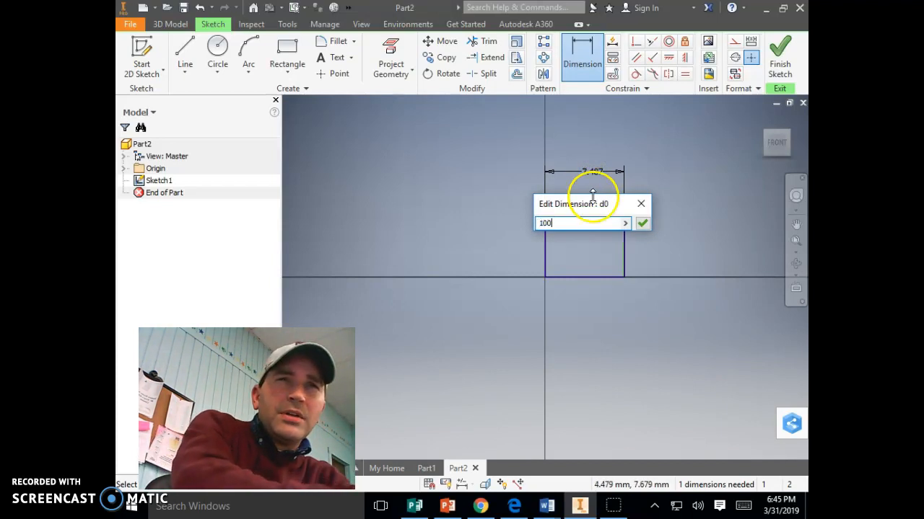
click(642, 224)
Step: Dimension the rectangle's right vertical edge and set its length to 60 mm
click(769, 117)
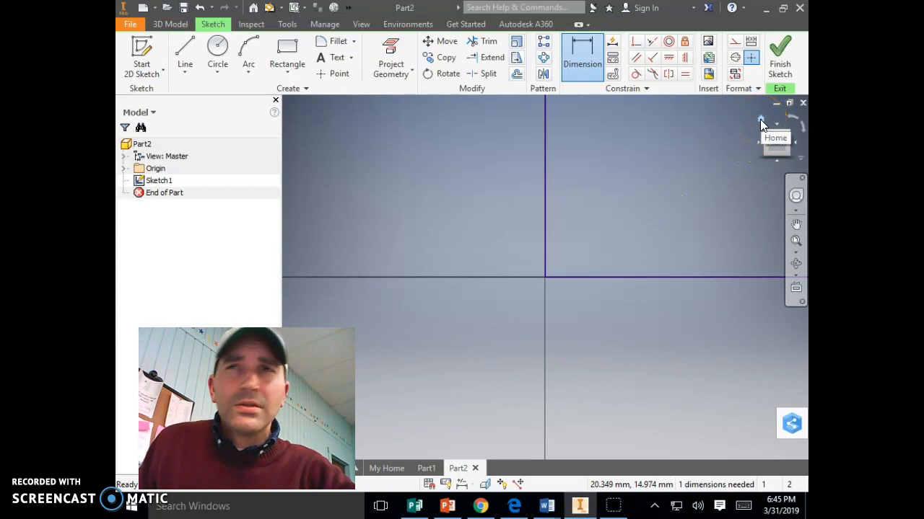
click(760, 121)
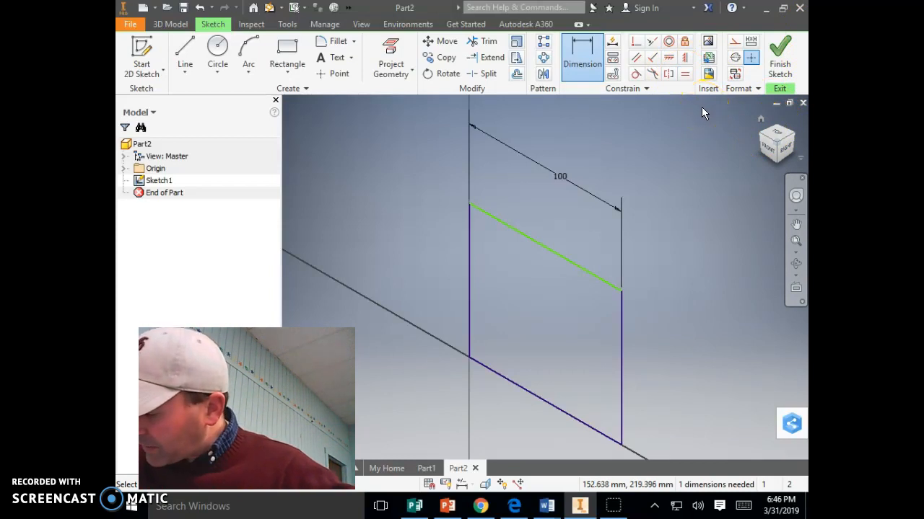
click(571, 65)
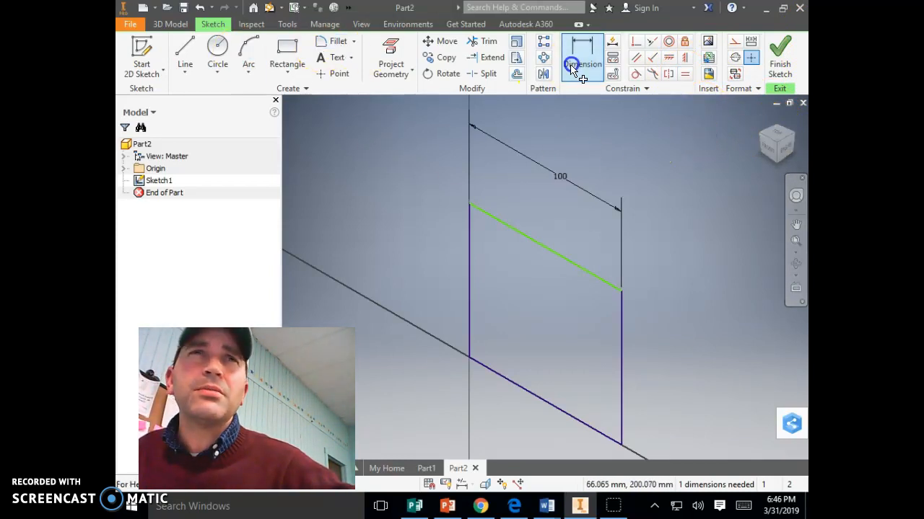
click(620, 350)
click(650, 342)
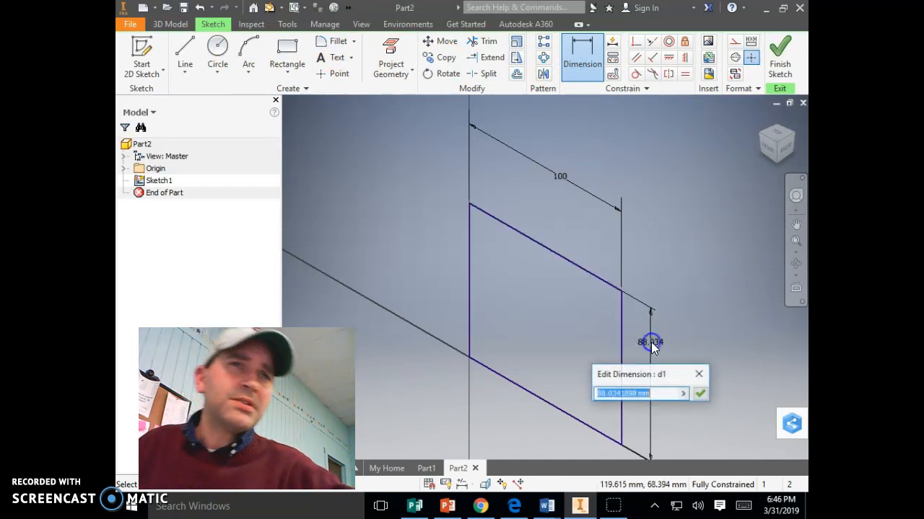
text(60)
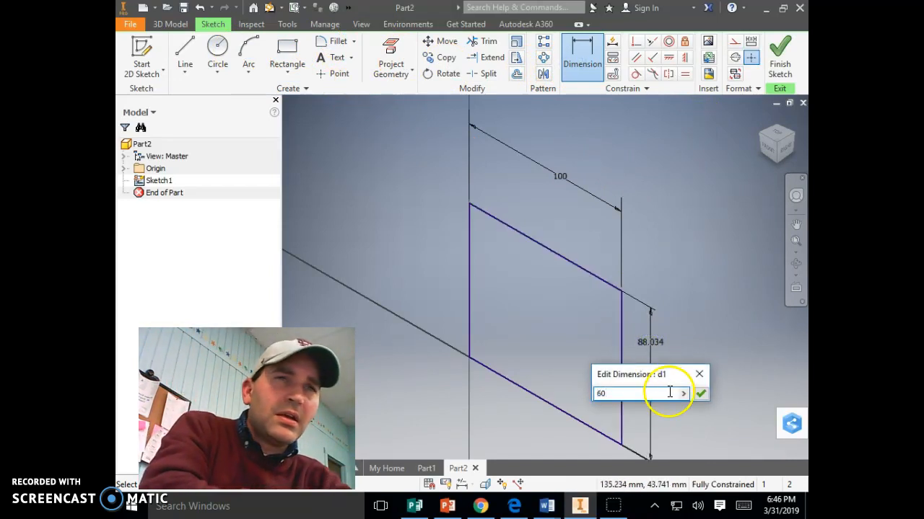
click(700, 395)
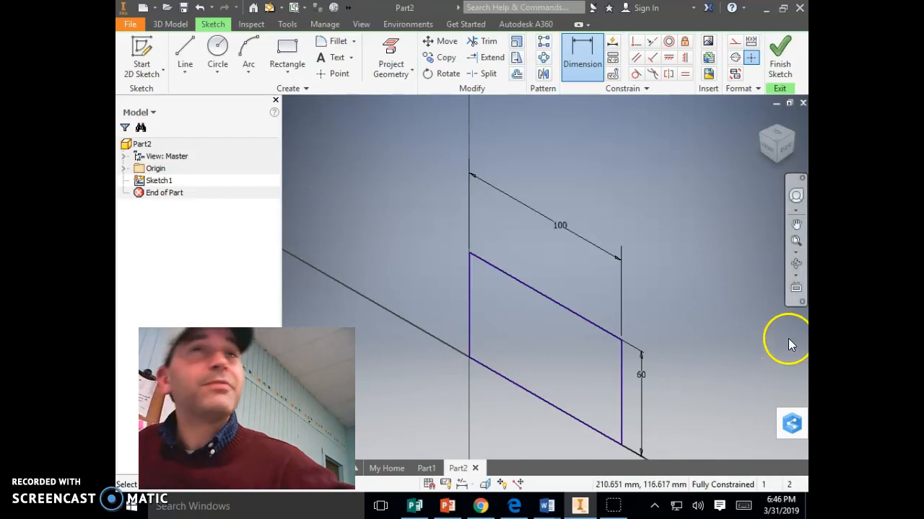
Step: Finish the sketch and extrude the rectangle 50 mm into a solid block
click(788, 68)
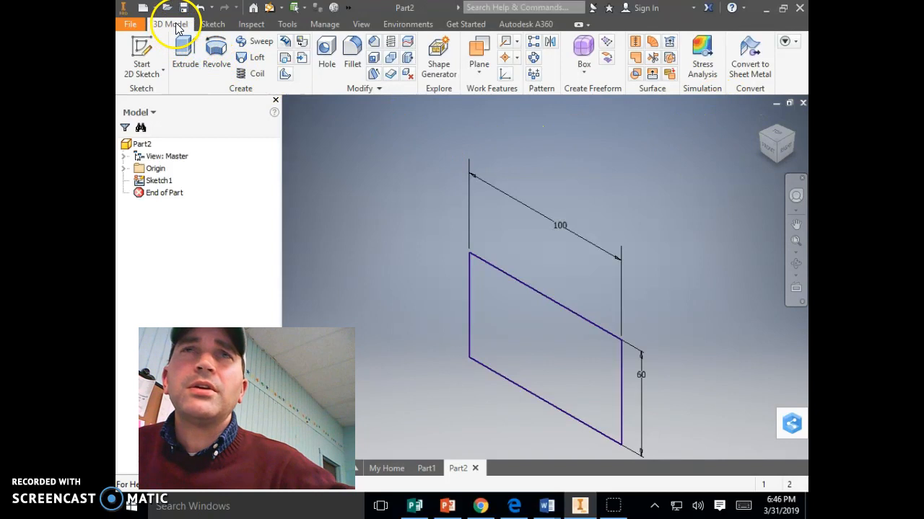
click(185, 55)
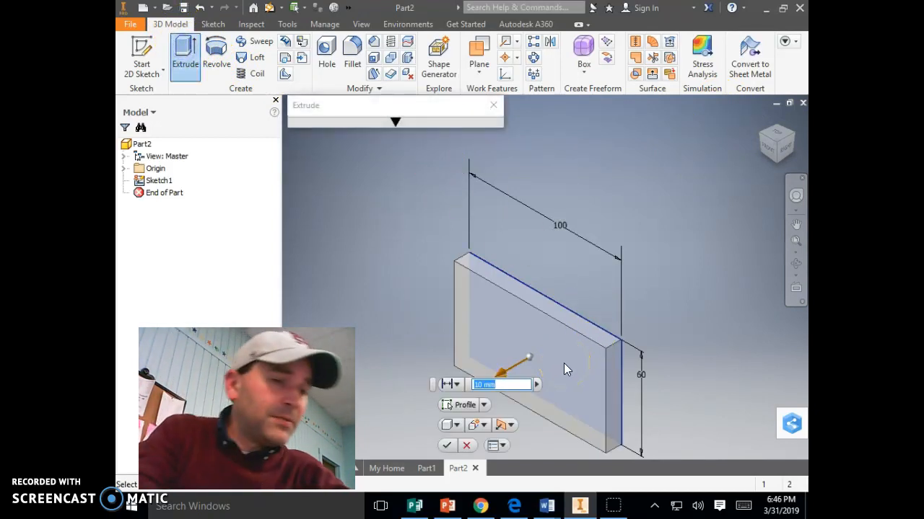
text(50)
key(Return)
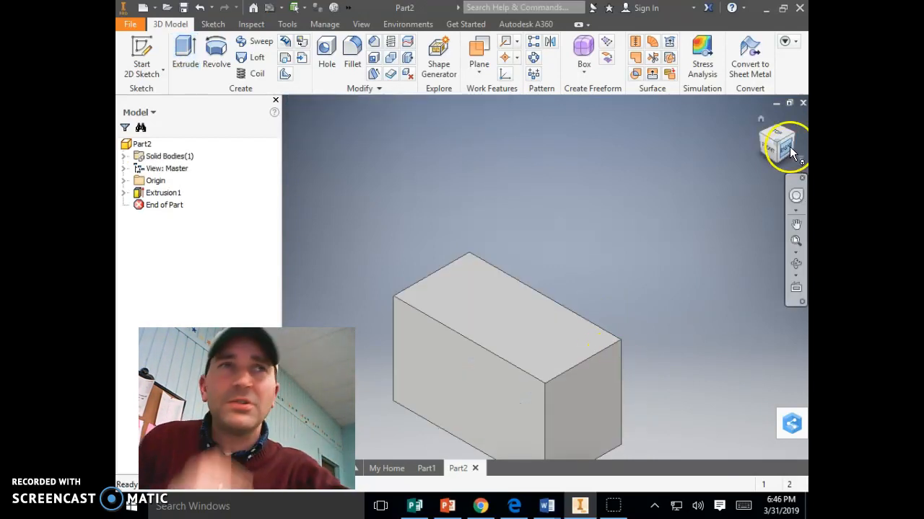
Step: Set the model's visual style to Wireframe with Hidden Edges
click(759, 119)
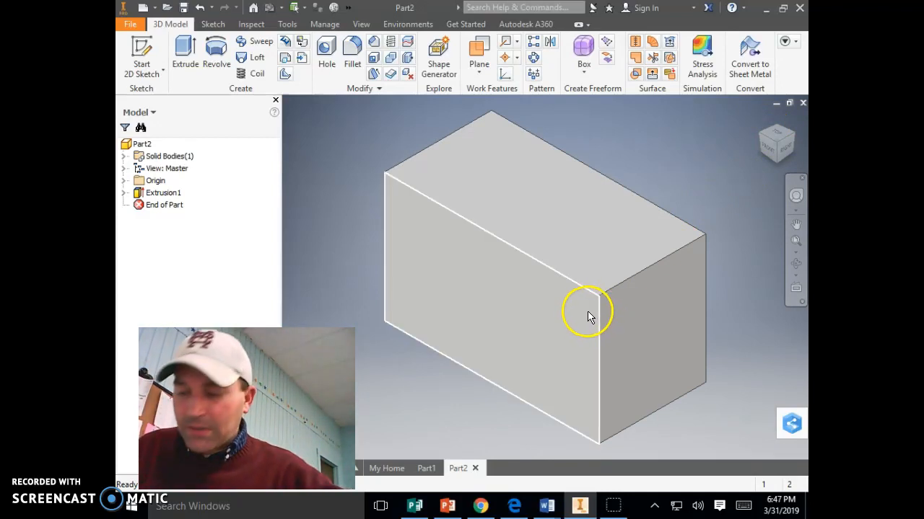
click(608, 333)
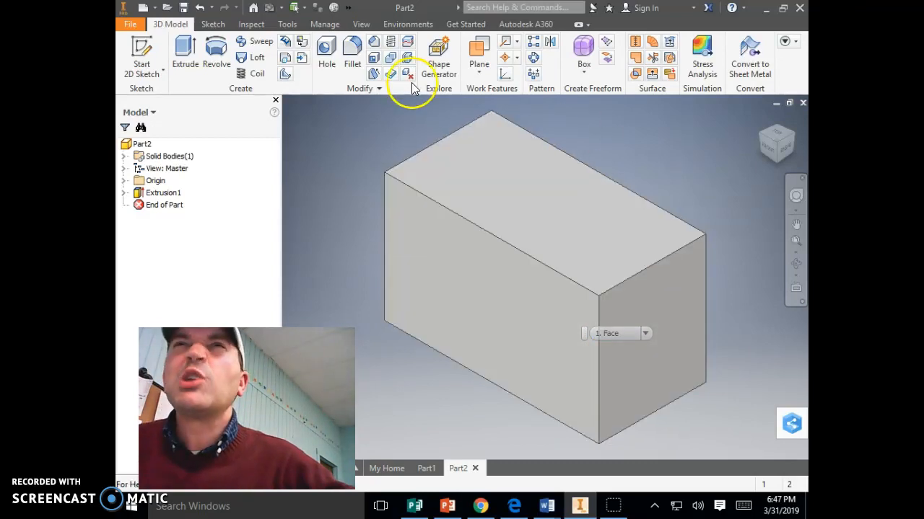
click(363, 24)
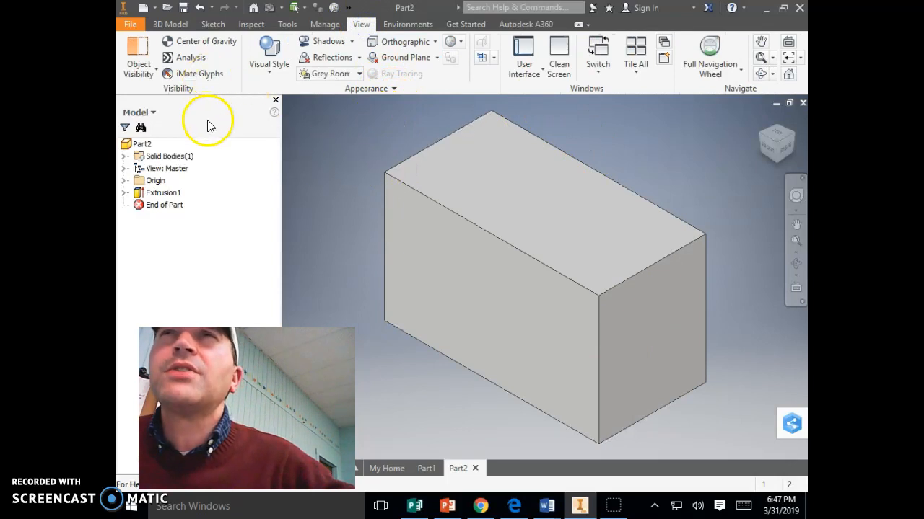
click(269, 74)
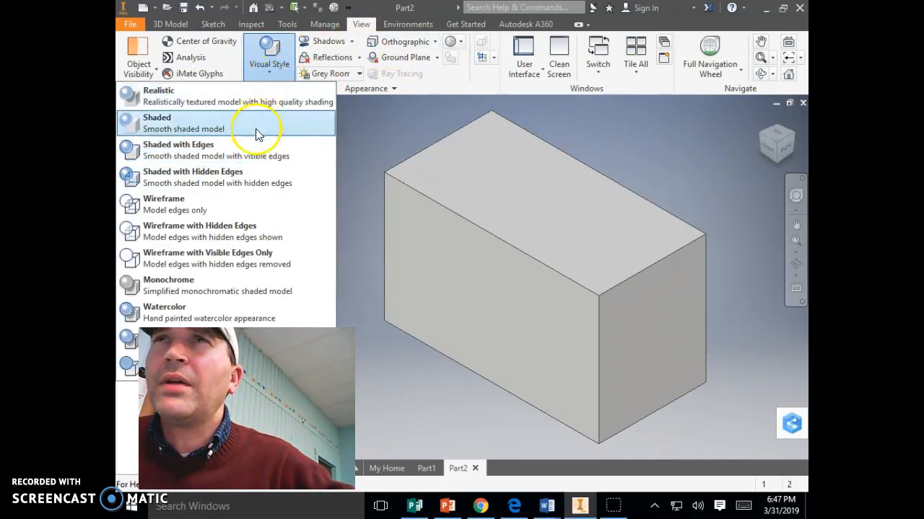
click(231, 239)
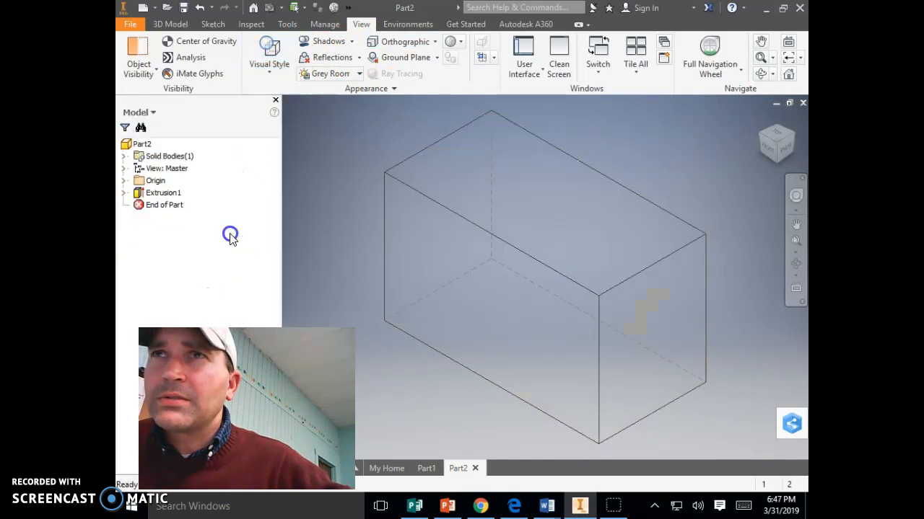
click(458, 249)
click(472, 223)
click(471, 261)
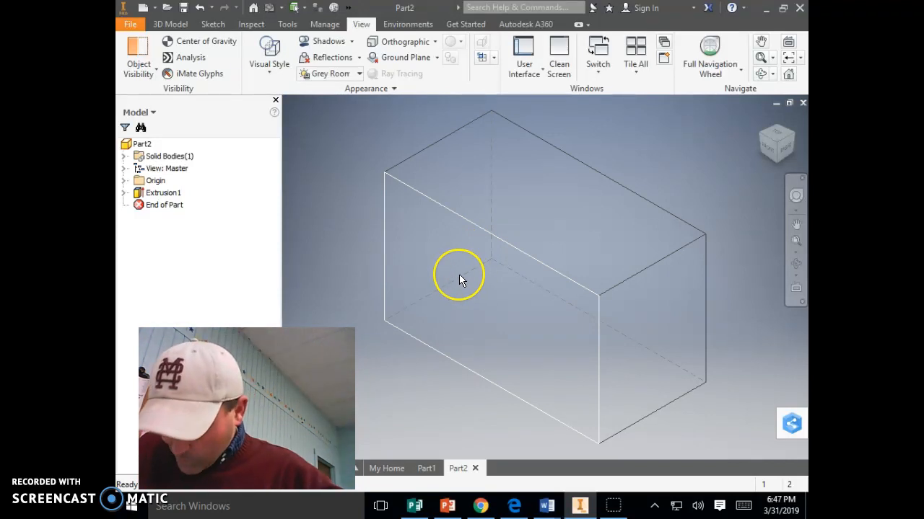
click(480, 297)
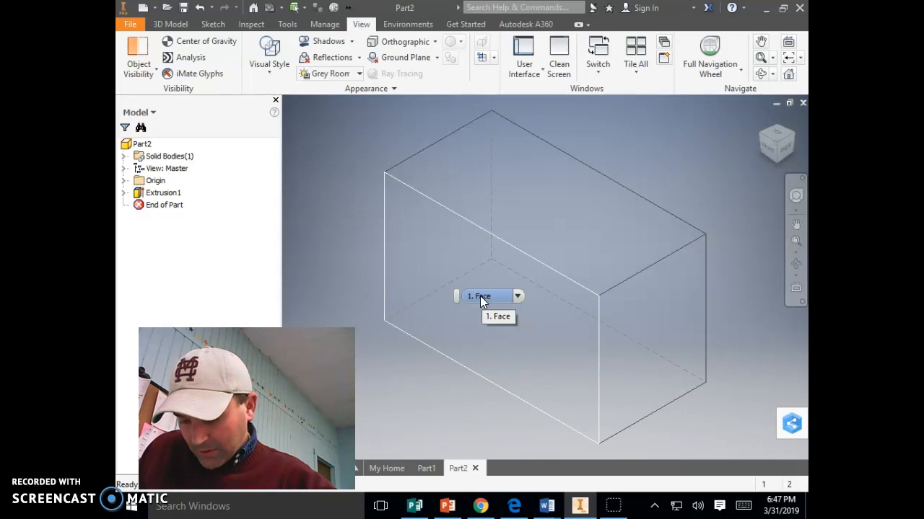
Step: Fillet the block's four vertical corner edges with a 10 mm radius
click(171, 27)
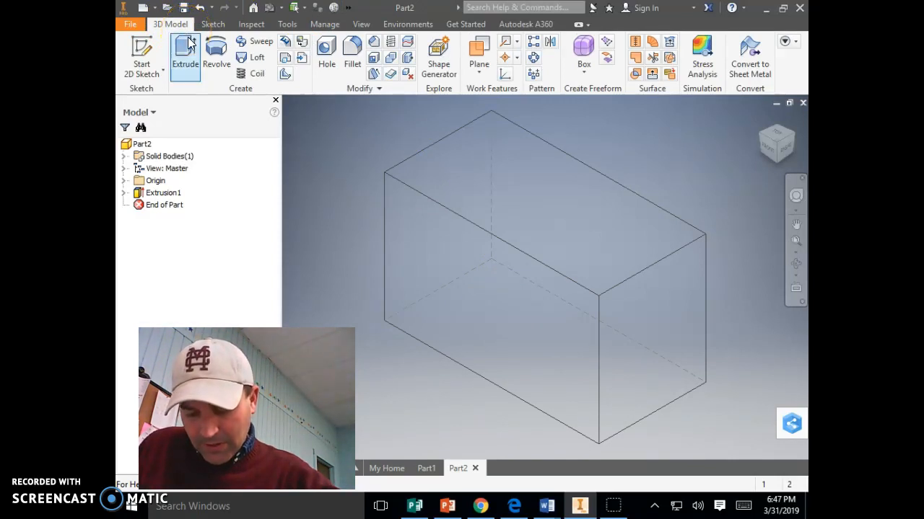
click(353, 63)
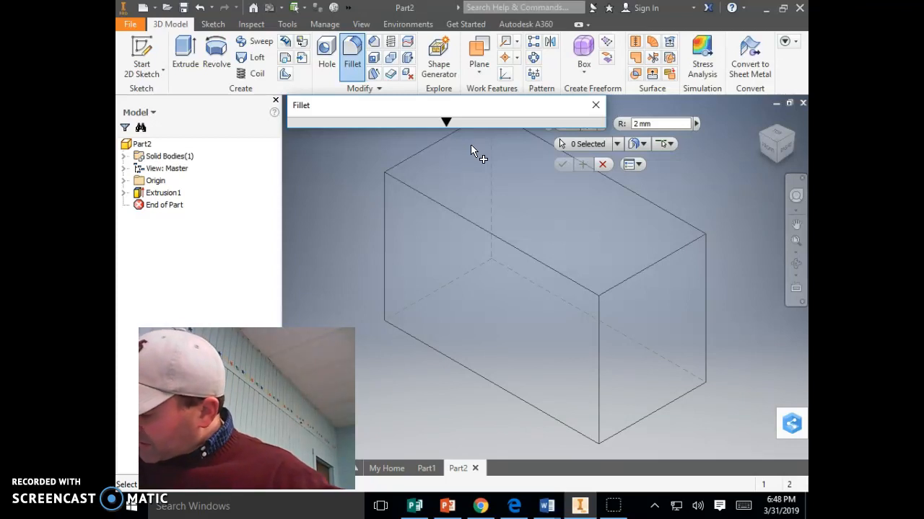
click(664, 124)
click(663, 124)
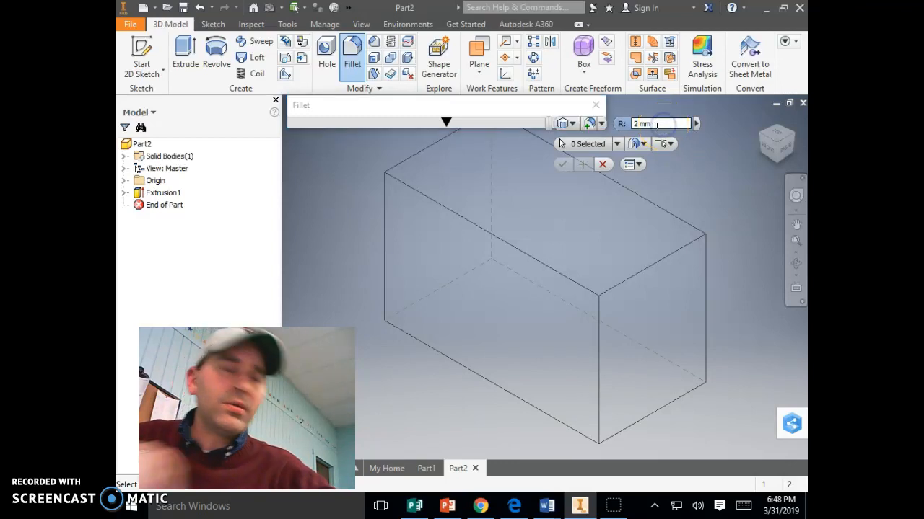
key(BackSpace)
key(BackSpace)
key(BackSpace)
key(BackSpace)
text(10)
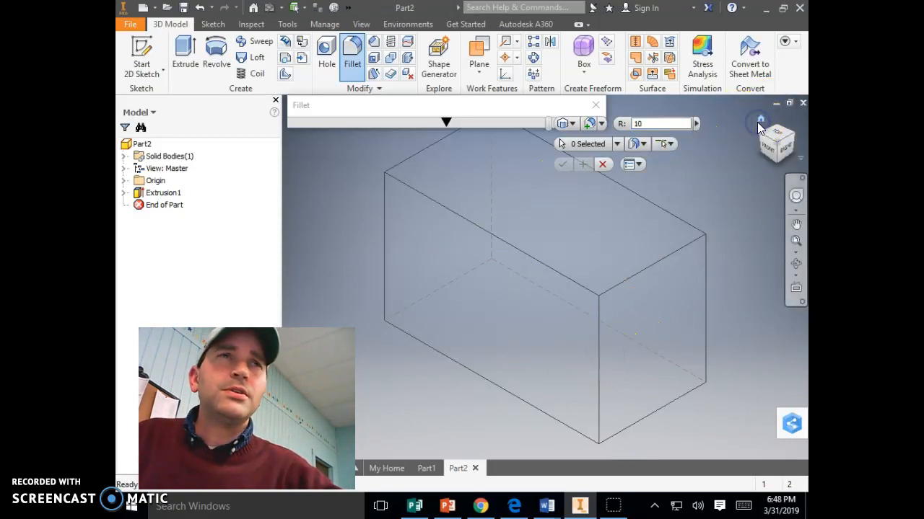
click(502, 285)
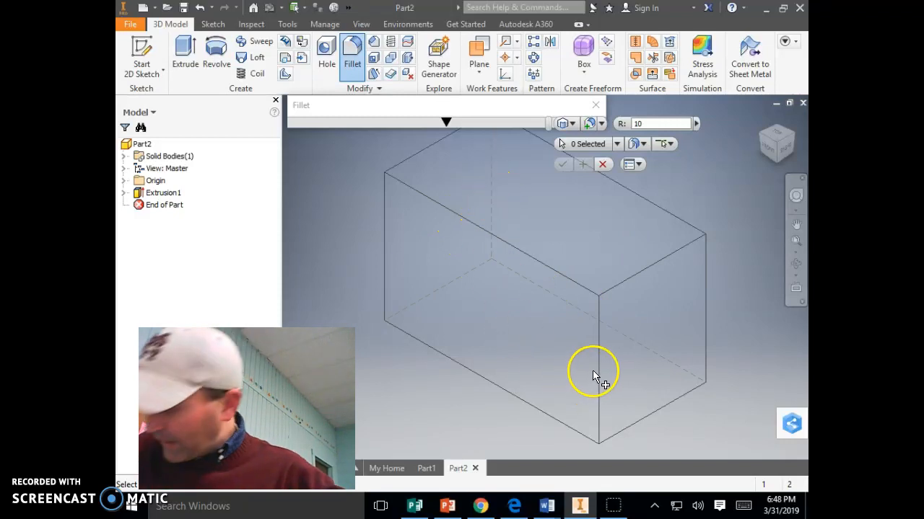
click(588, 402)
click(598, 392)
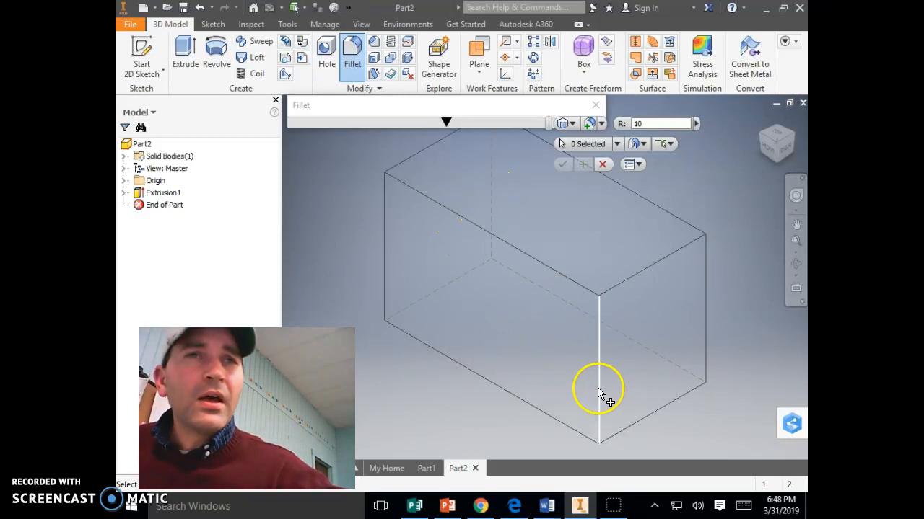
click(383, 261)
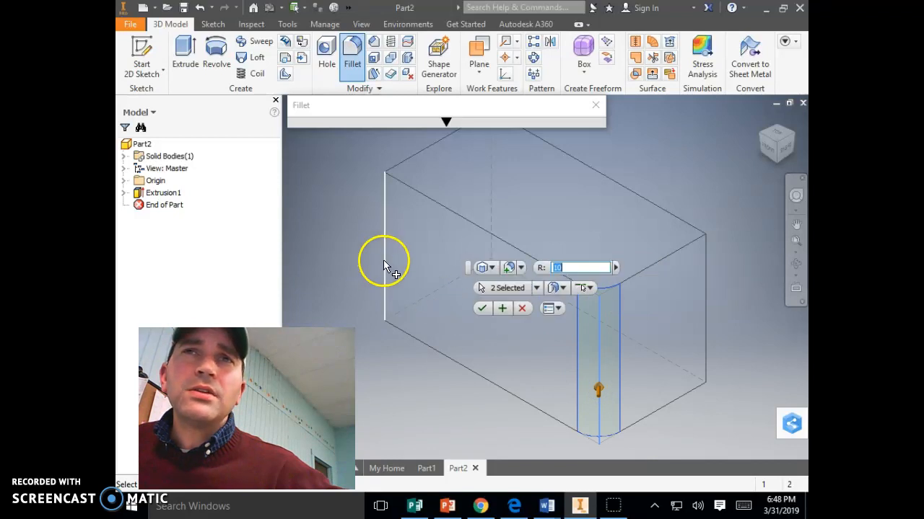
click(492, 175)
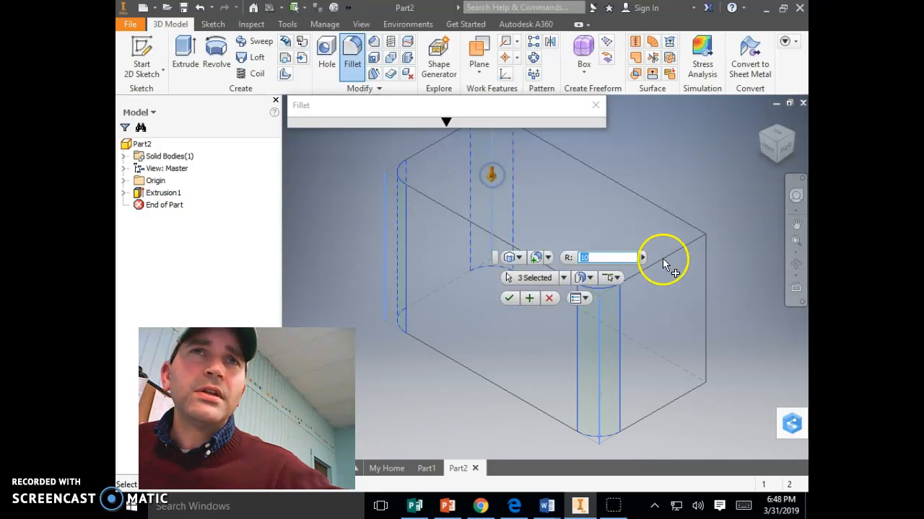
click(705, 295)
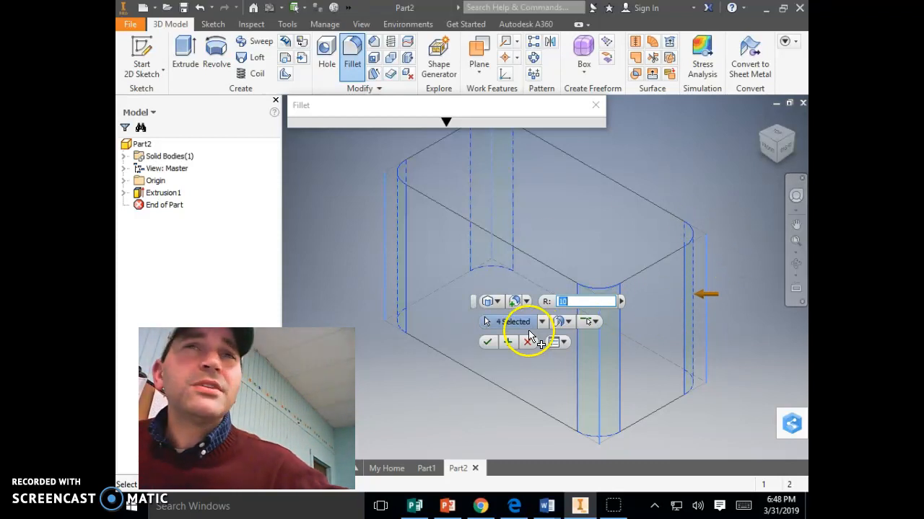
click(489, 342)
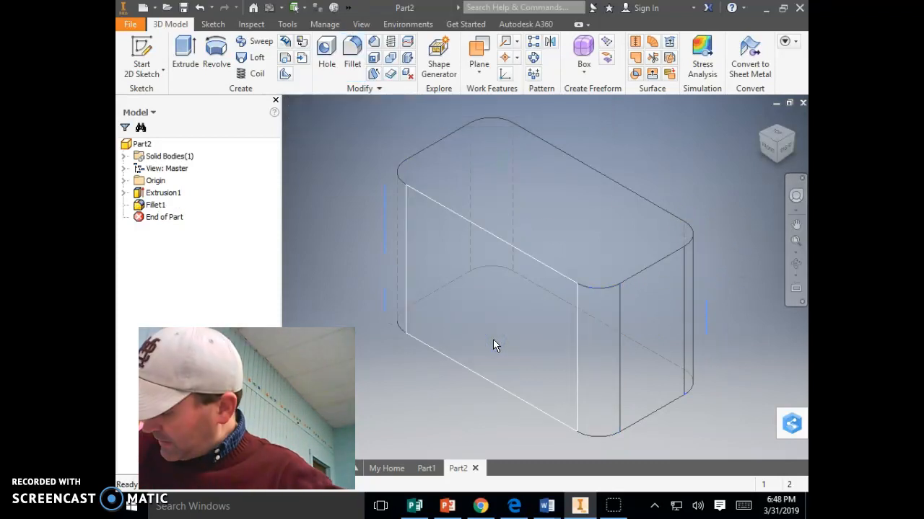
click(513, 360)
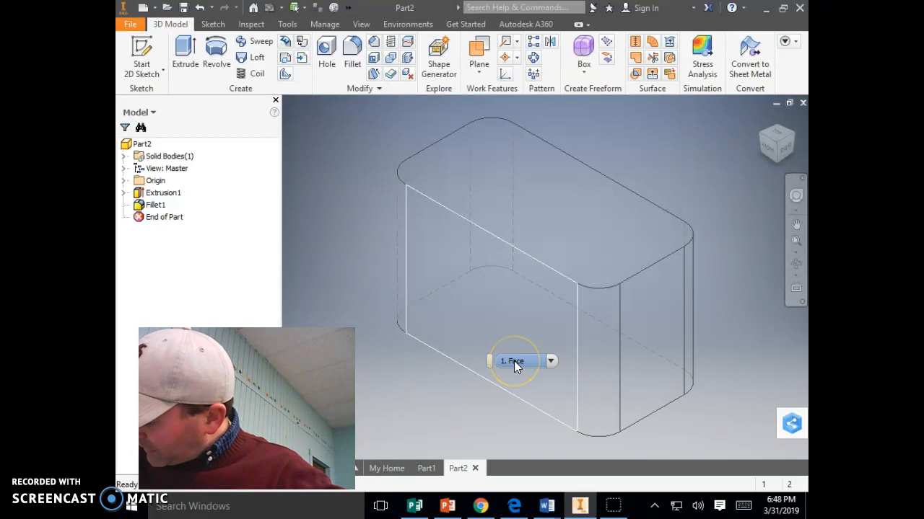
click(534, 372)
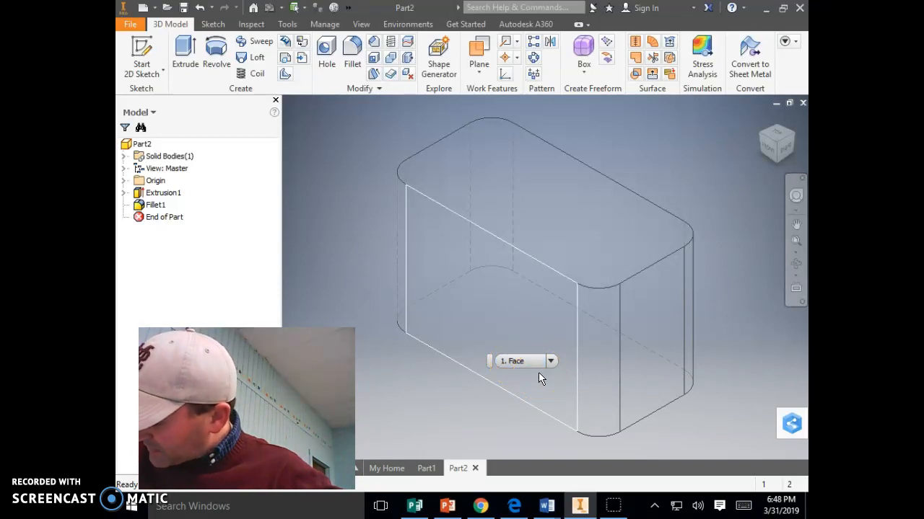
click(305, 108)
click(172, 24)
click(223, 64)
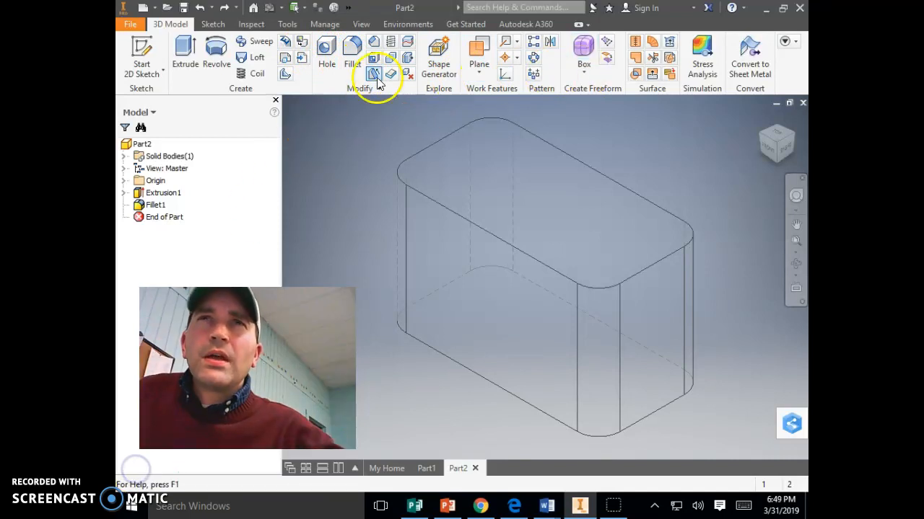
click(170, 27)
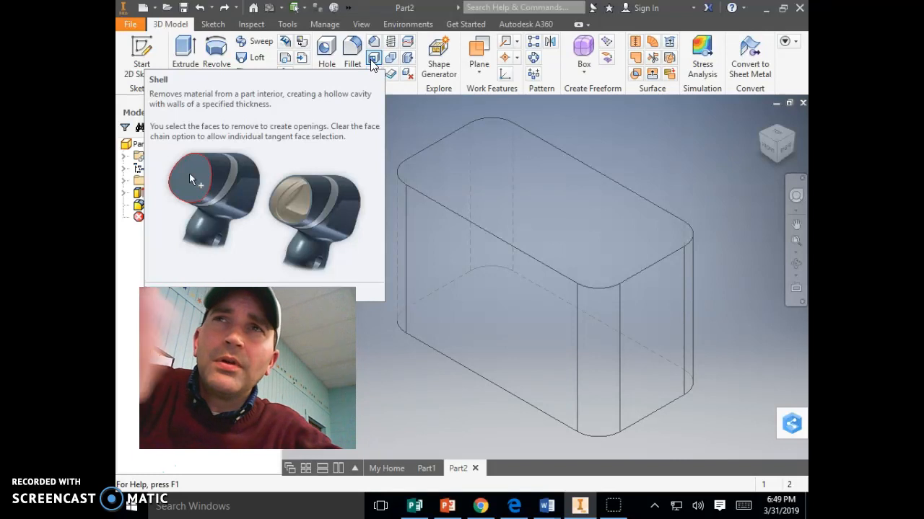
right_click(373, 63)
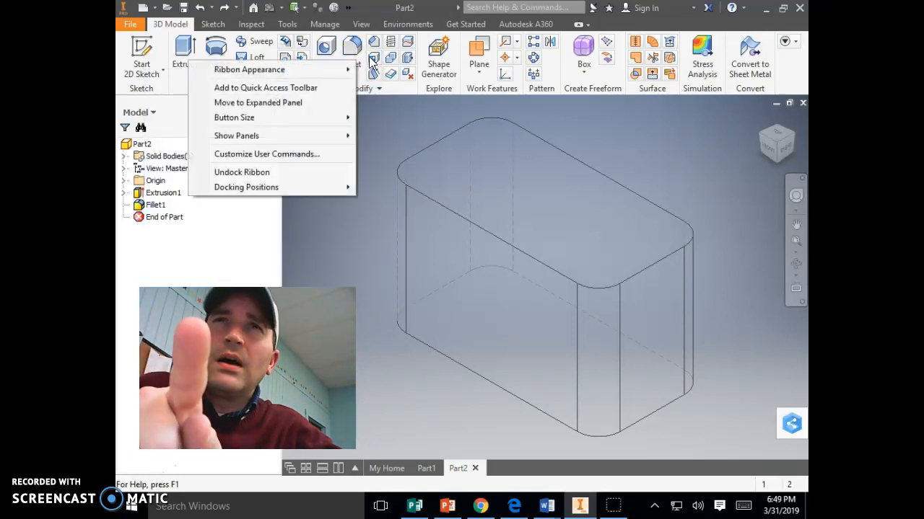
click(370, 59)
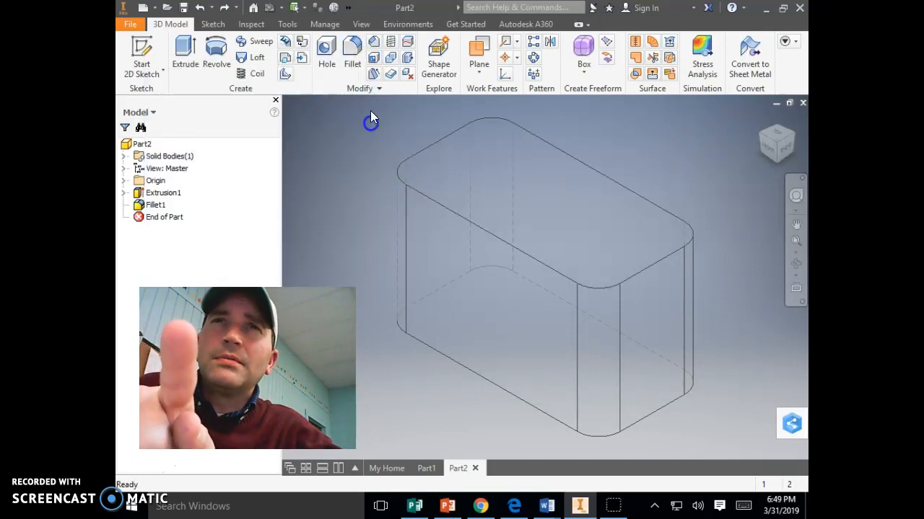
Step: Shell the block with a 5 mm wall thickness, removing its top face
click(378, 67)
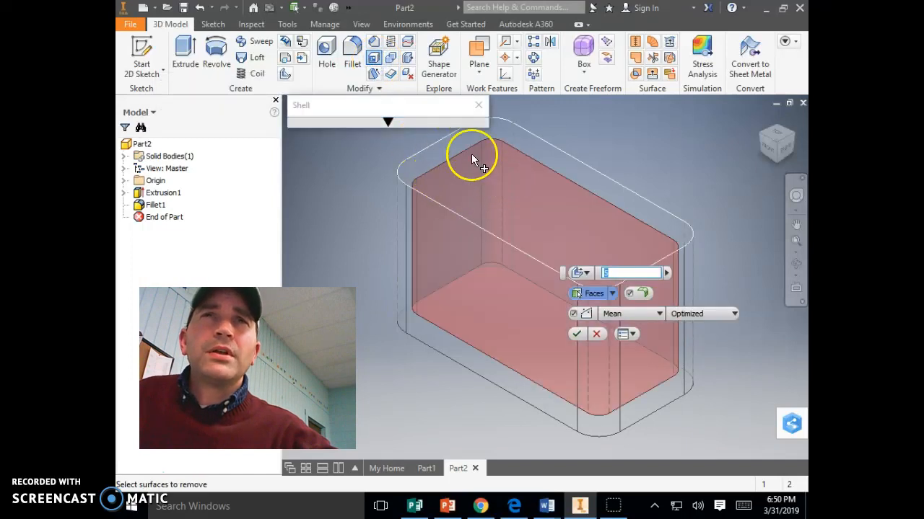
click(478, 184)
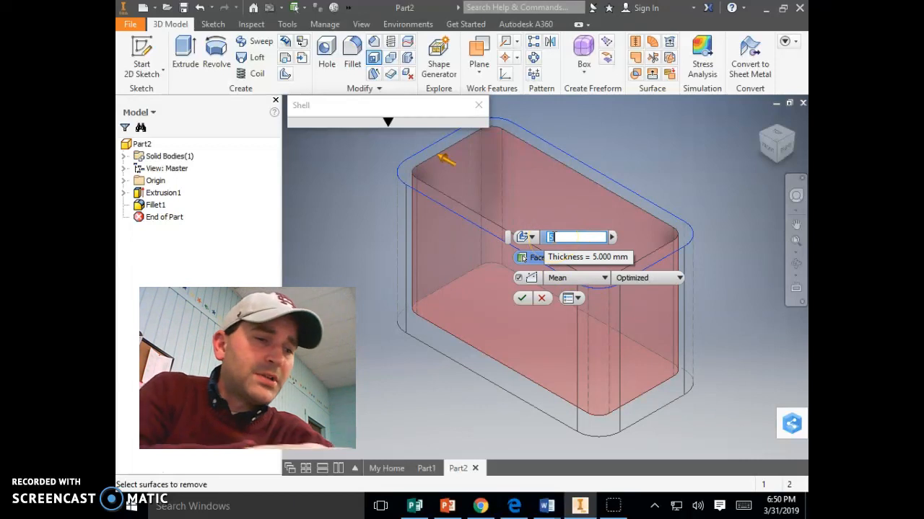
click(548, 237)
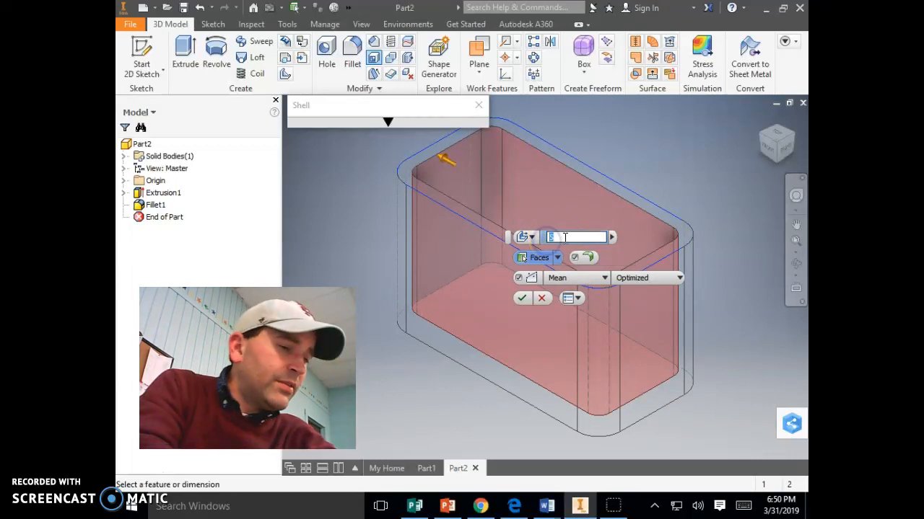
text(1)
key(BackSpace)
text(5)
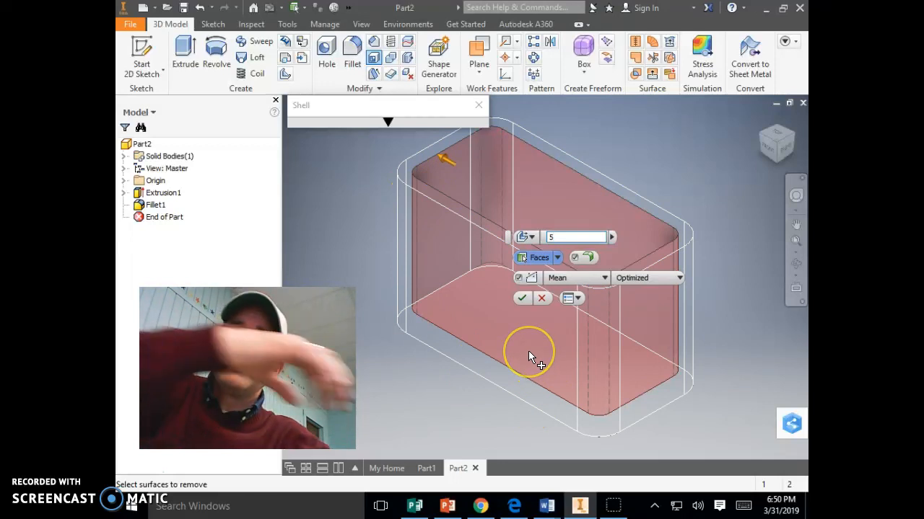
click(543, 370)
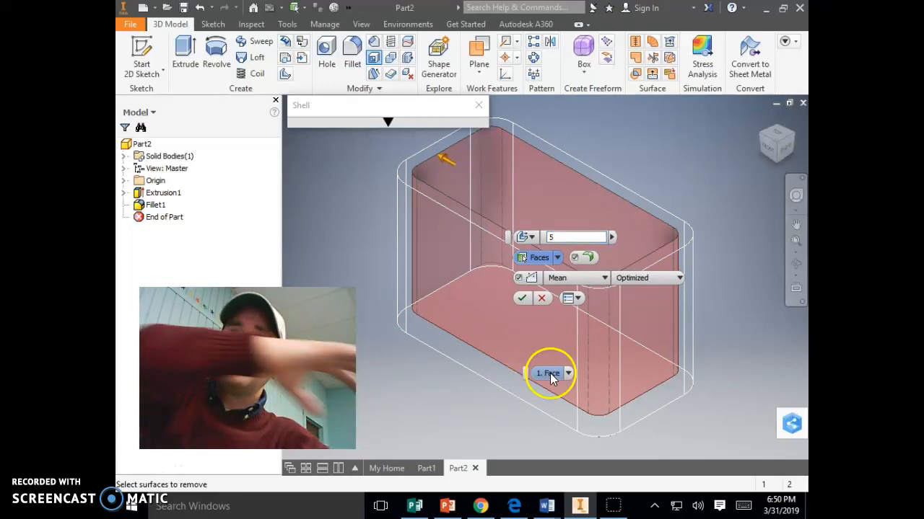
click(527, 298)
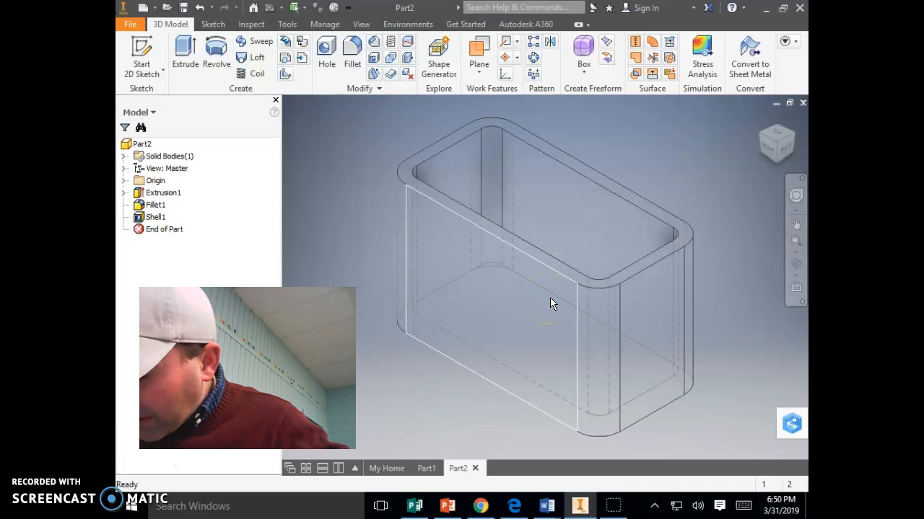
Step: Start a 2D sketch on the flat face at the block's right end
click(571, 320)
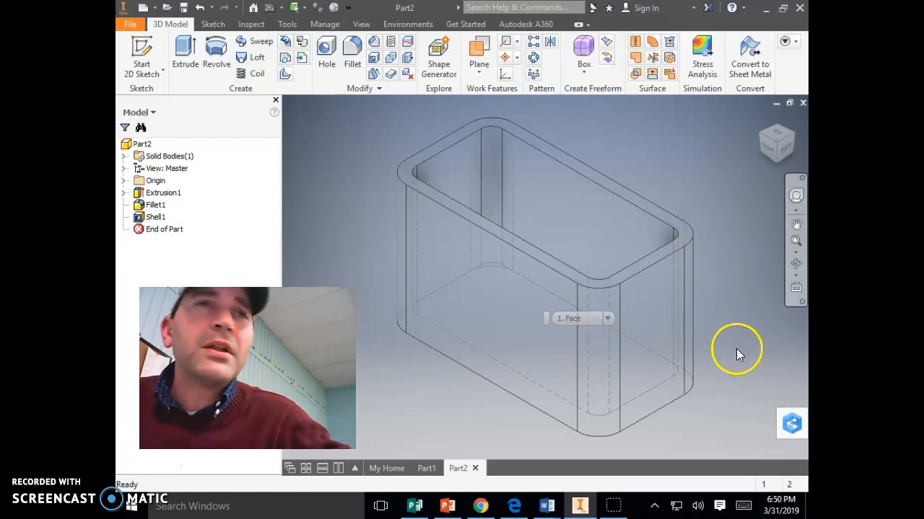
click(651, 342)
click(773, 164)
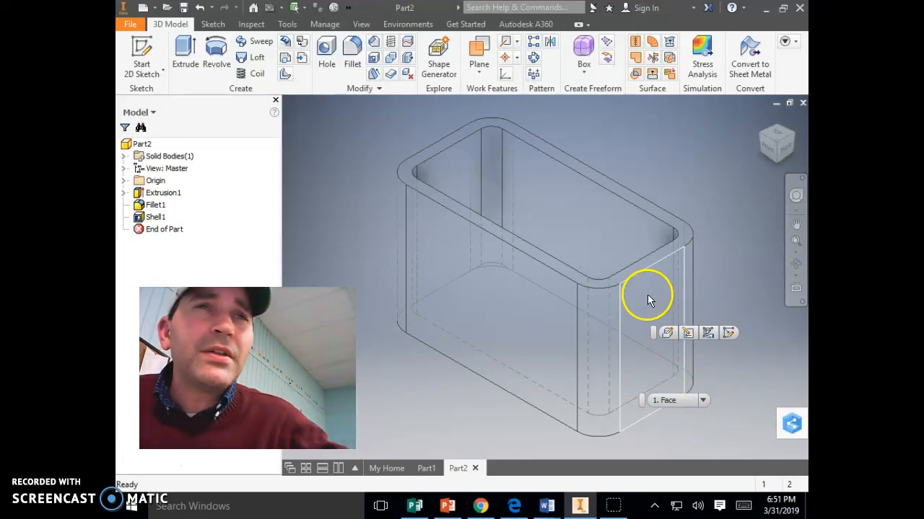
click(141, 52)
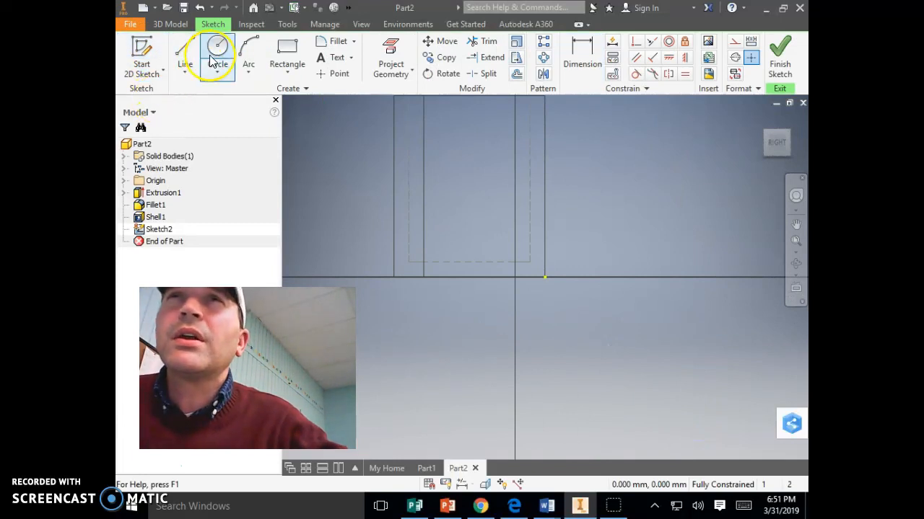
click(225, 55)
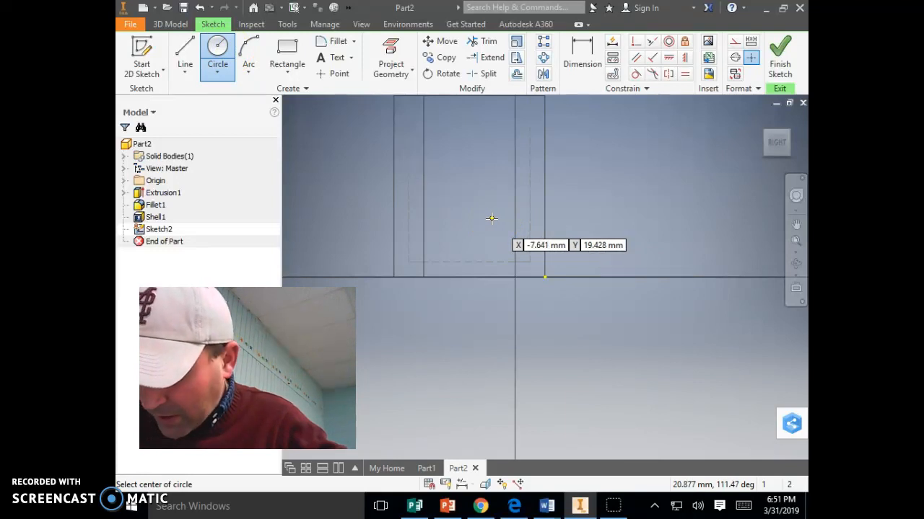
click(470, 152)
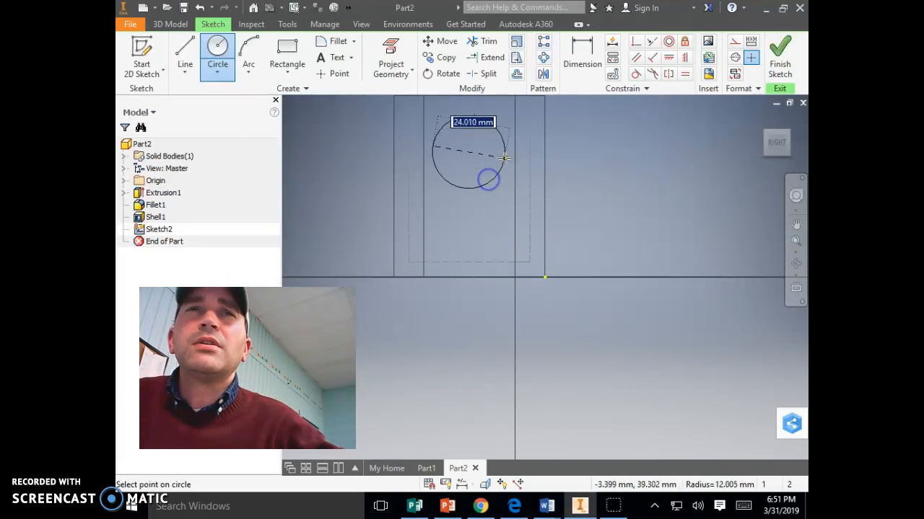
click(502, 157)
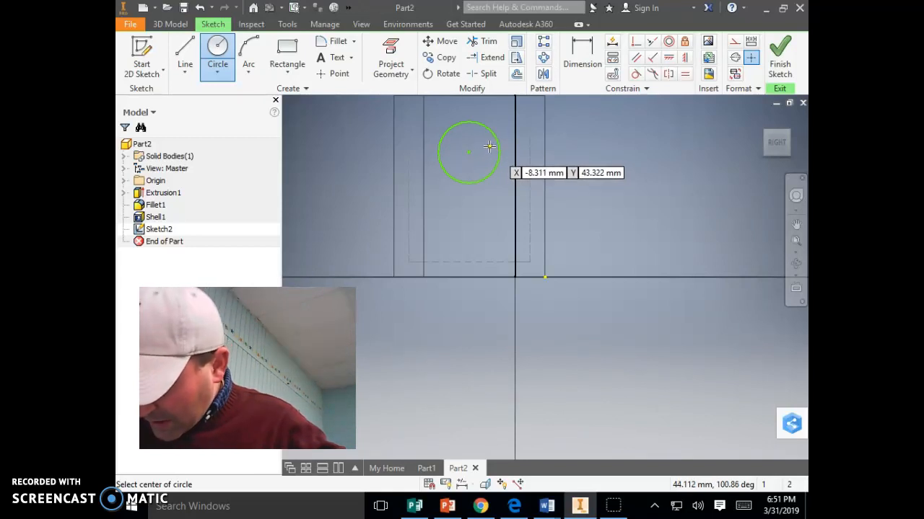
click(199, 9)
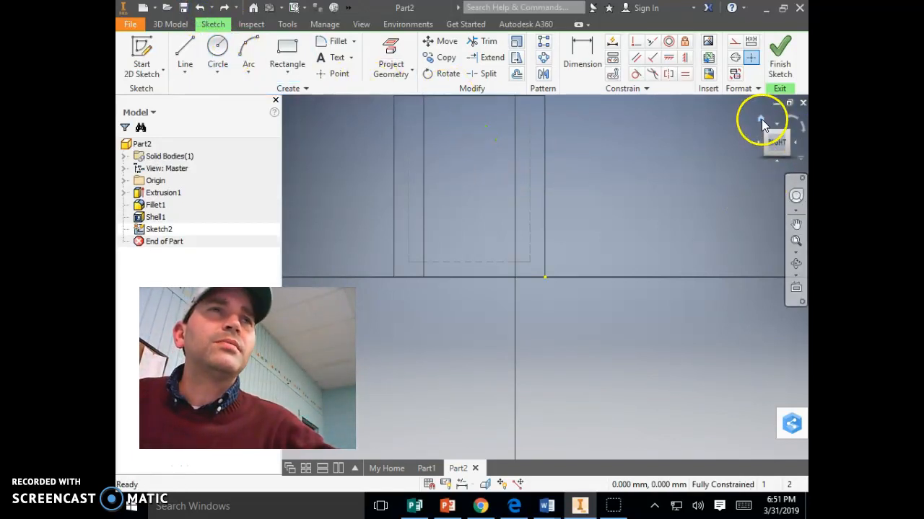
scroll(696, 281, down, 8)
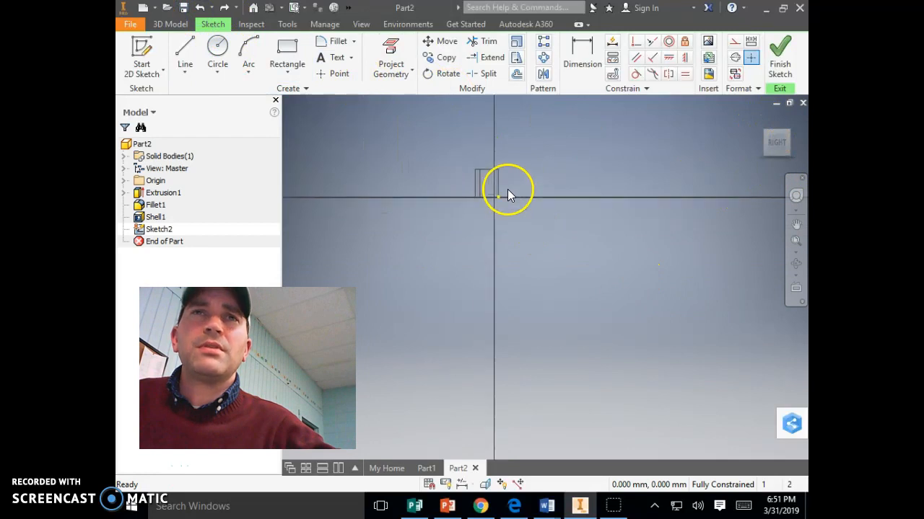
scroll(477, 172, up, 8)
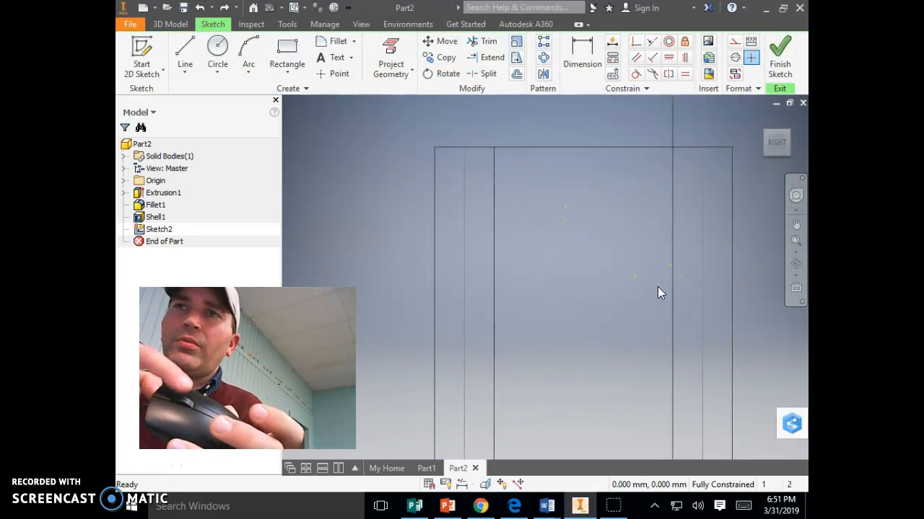
scroll(657, 286, down, 2)
scroll(657, 292, down, 3)
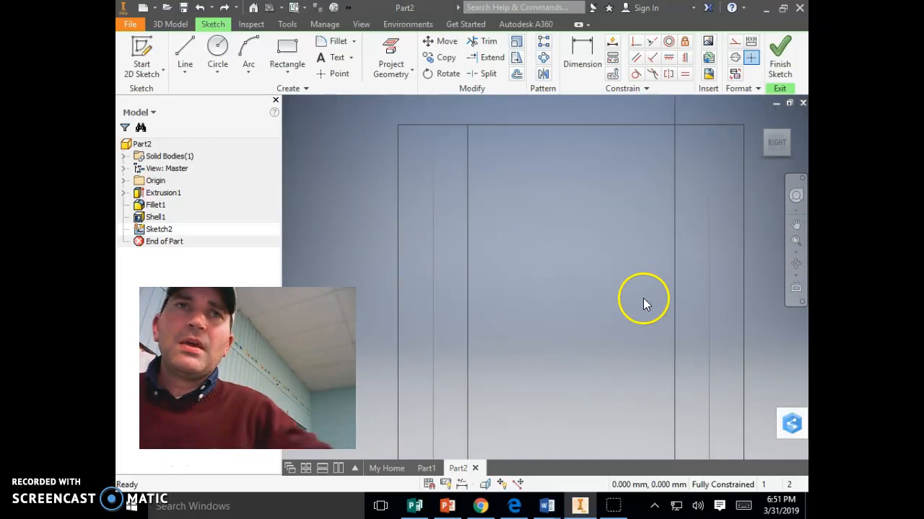
scroll(517, 261, up, 2)
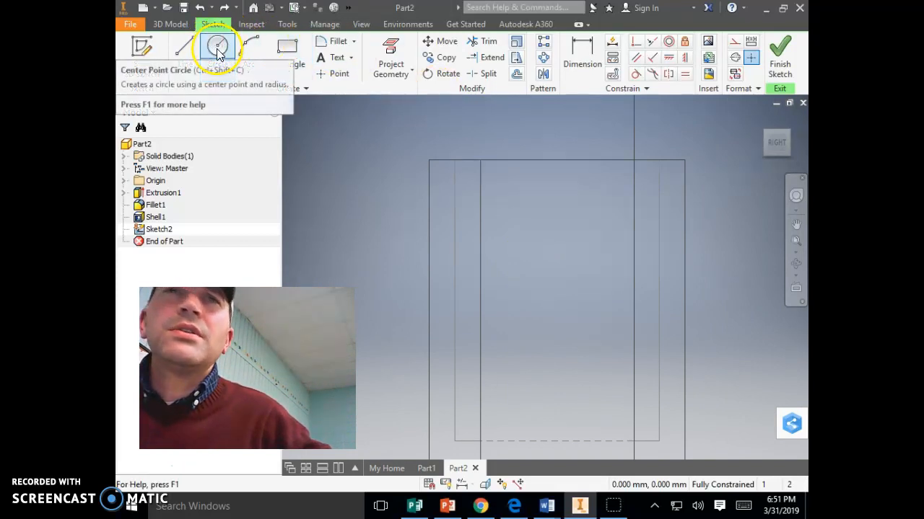
scroll(507, 293, up, 2)
scroll(502, 287, down, 1)
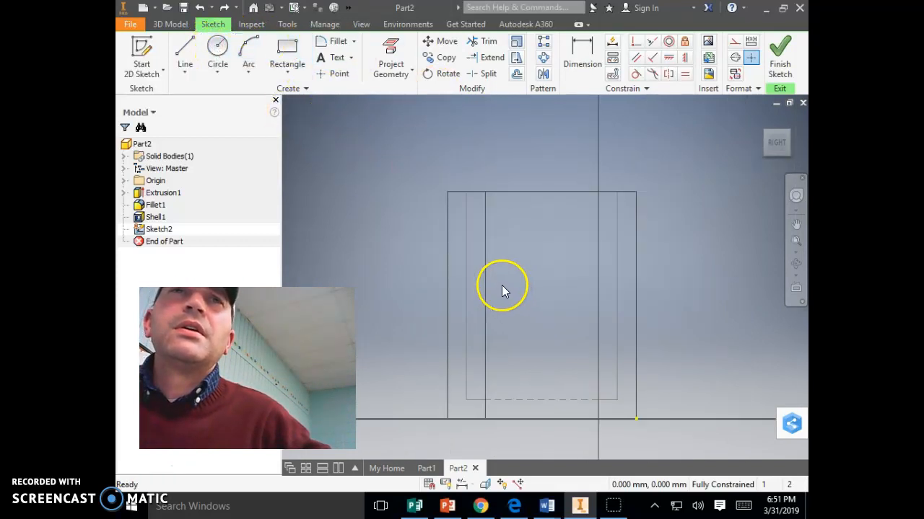
click(217, 47)
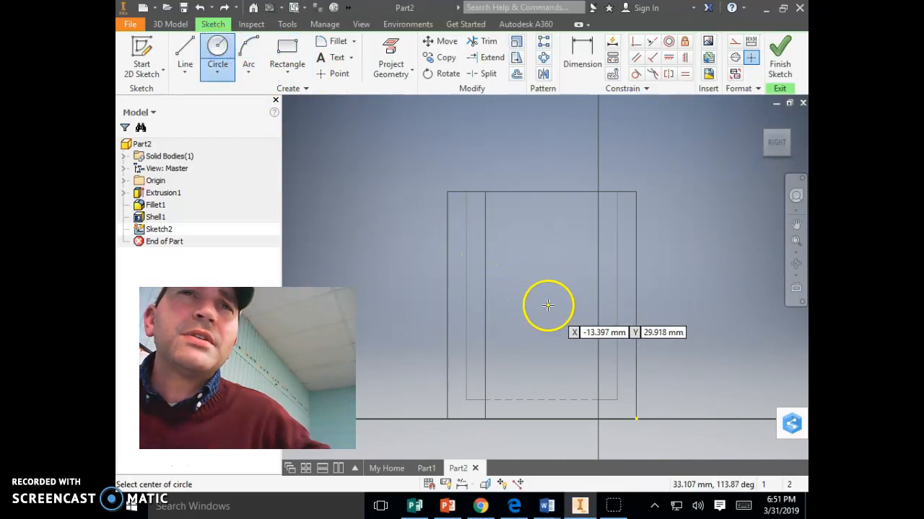
Step: Leave the empty sketch and start another 2D sketch on the same right end face
click(140, 50)
click(650, 323)
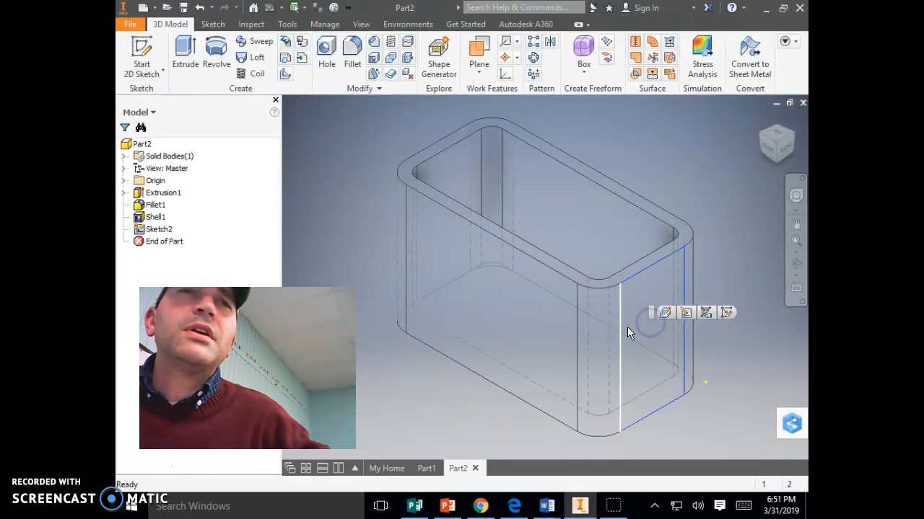
click(215, 25)
click(217, 51)
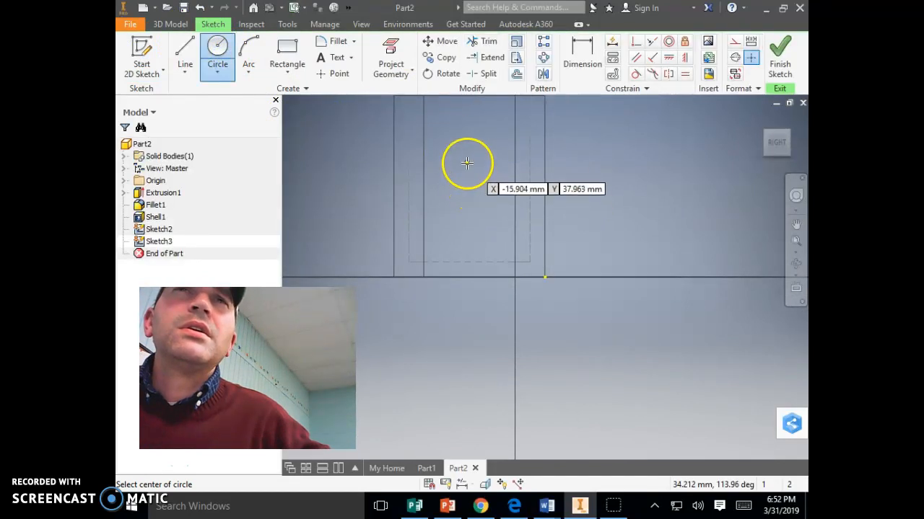
Step: Draw a diagonal line across the end face from its lower-left corner to its upper-right corner
click(184, 52)
click(424, 277)
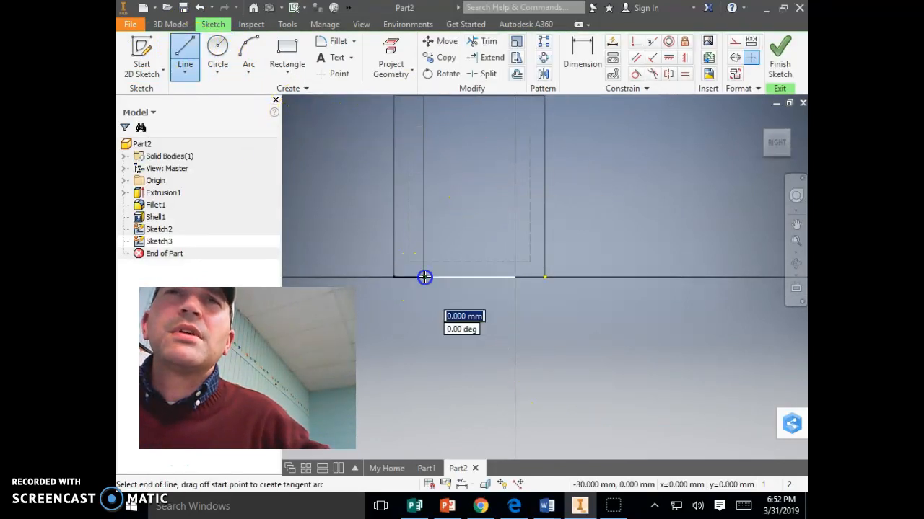
scroll(488, 200, down, 4)
scroll(500, 197, up, 4)
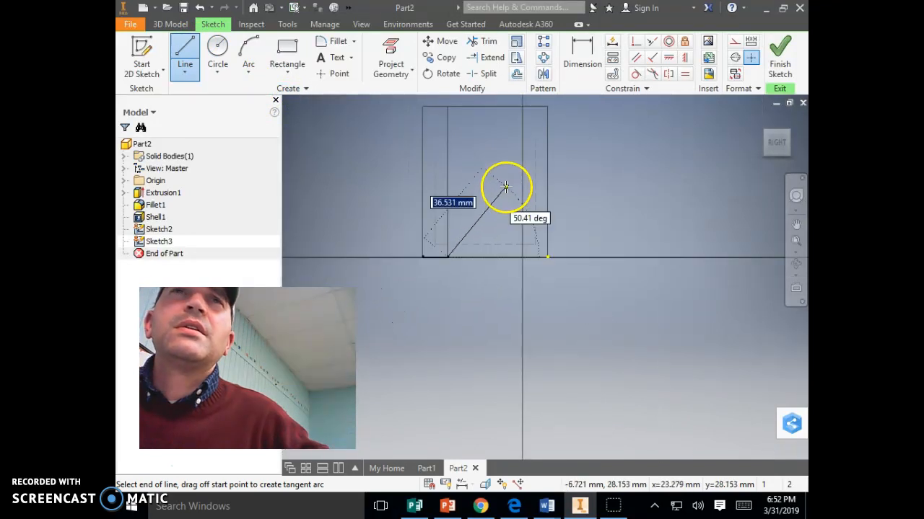
click(520, 106)
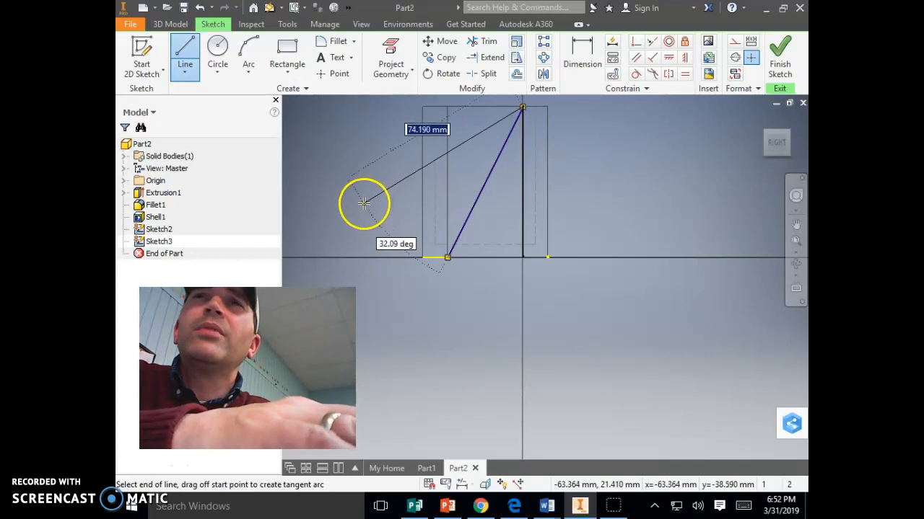
key(Escape)
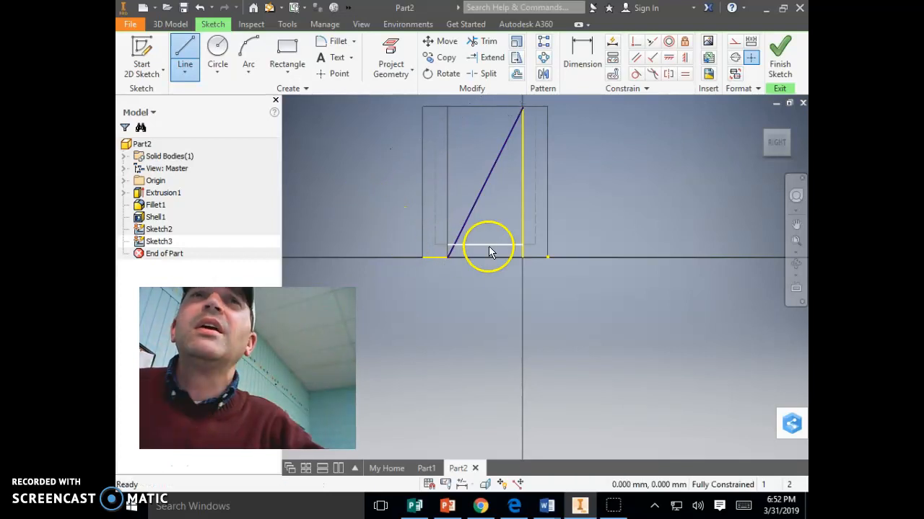
key(Escape)
click(442, 257)
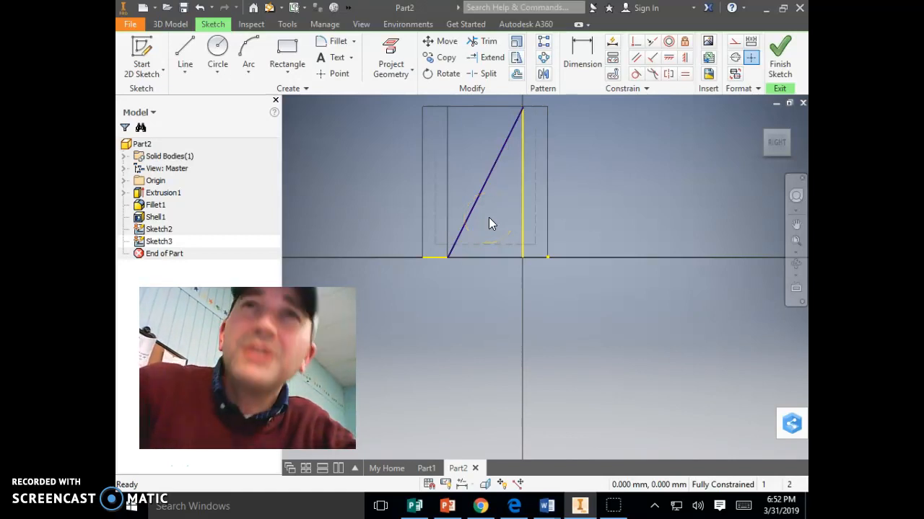
Step: Sketch a circle about 14 mm in diameter centred on the midpoint of the diagonal line
click(218, 58)
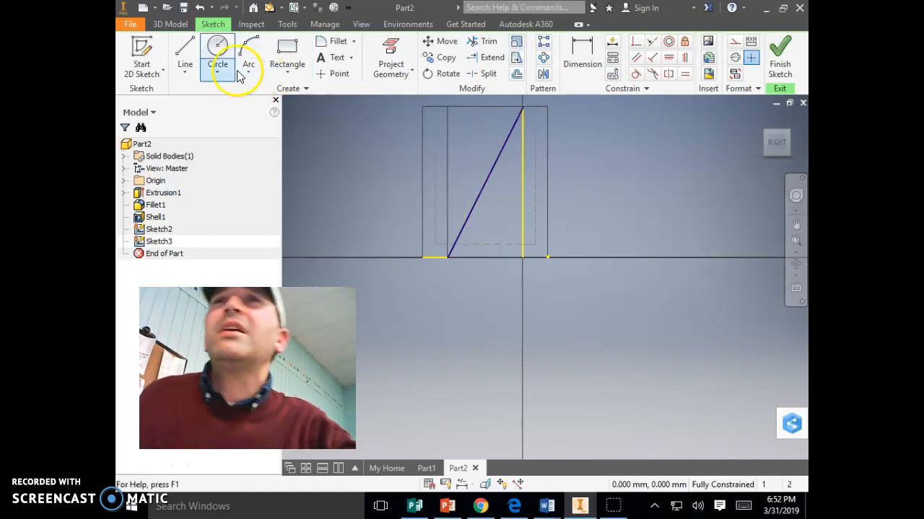
click(484, 182)
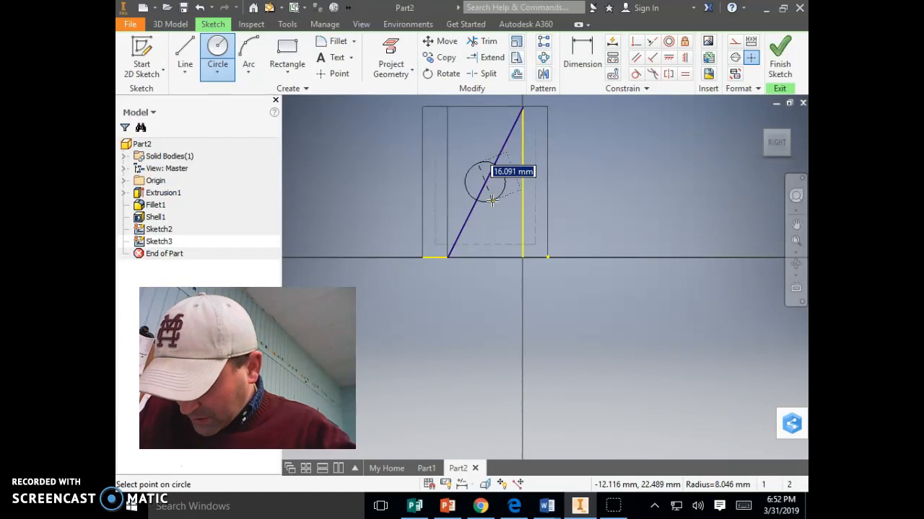
click(495, 199)
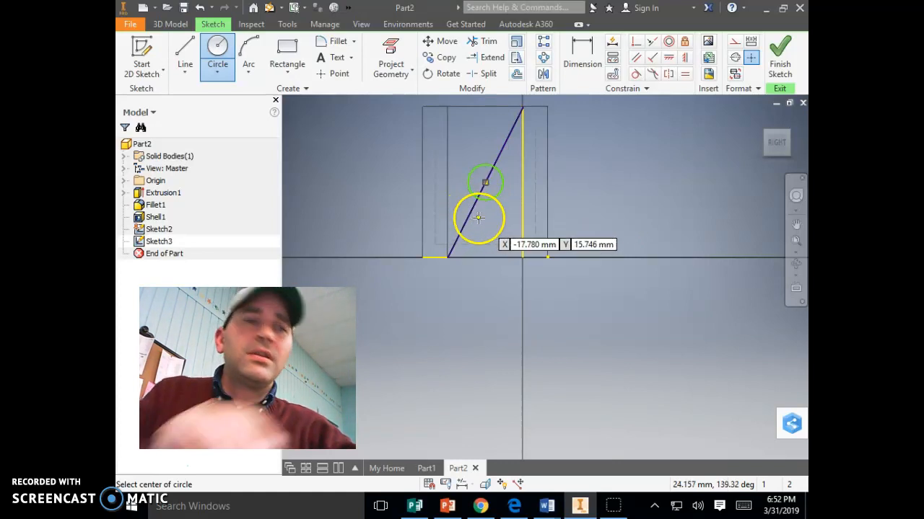
Step: Delete the diagonal helper line from the sketch, keeping the circle
click(480, 217)
key(Escape)
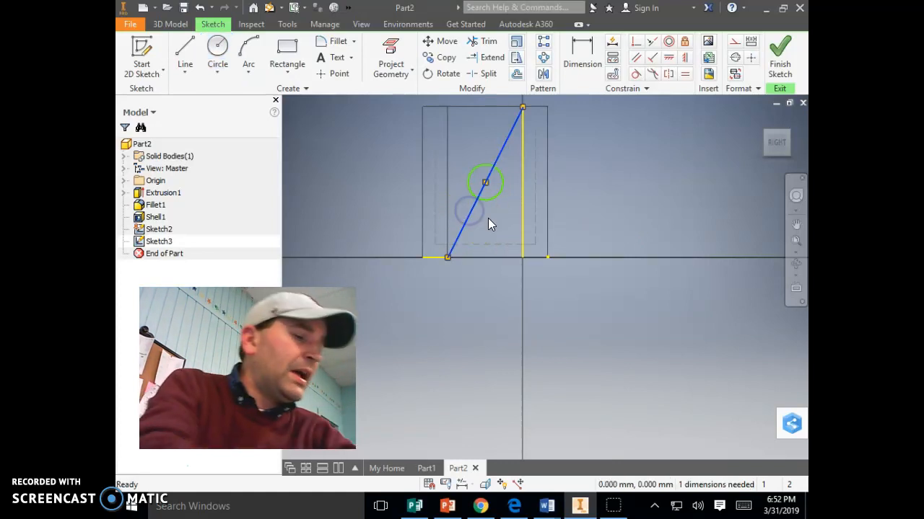
key(Delete)
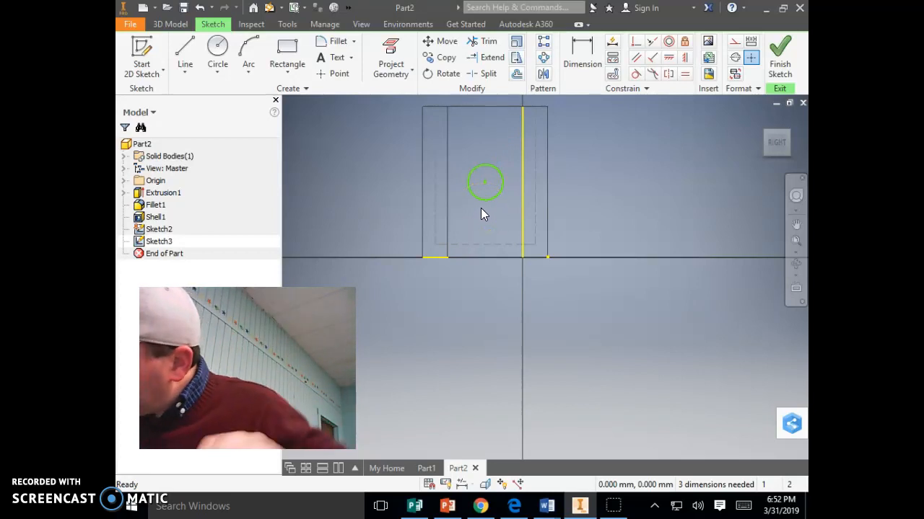
Step: Dimension the circle on the end face to a 10 mm diameter
click(518, 79)
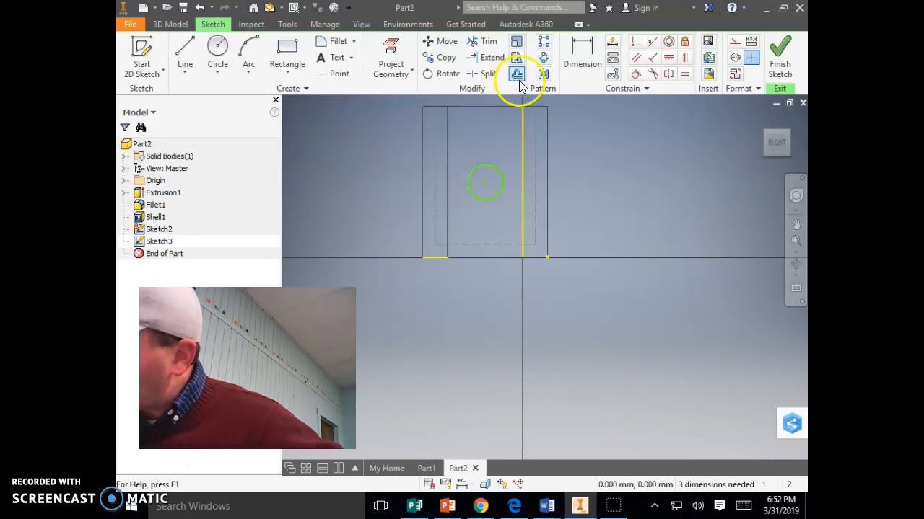
click(583, 52)
drag(493, 173, 483, 193)
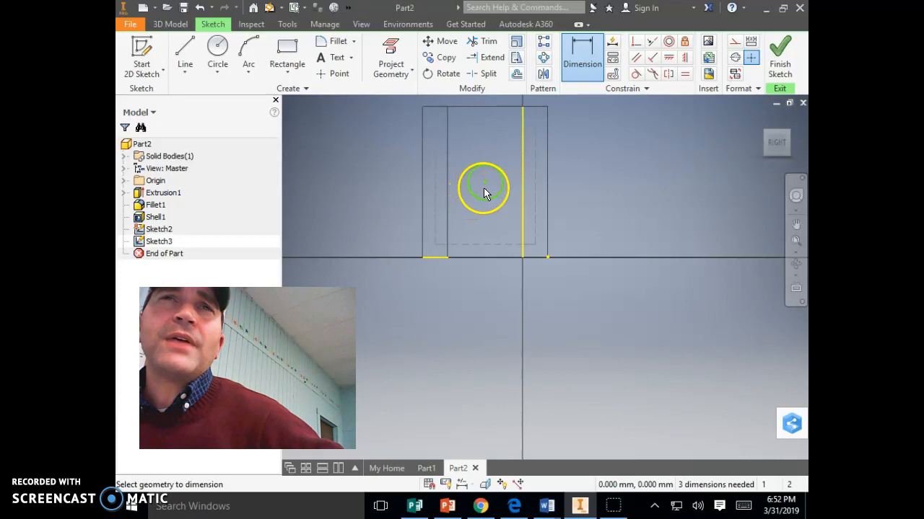
click(497, 173)
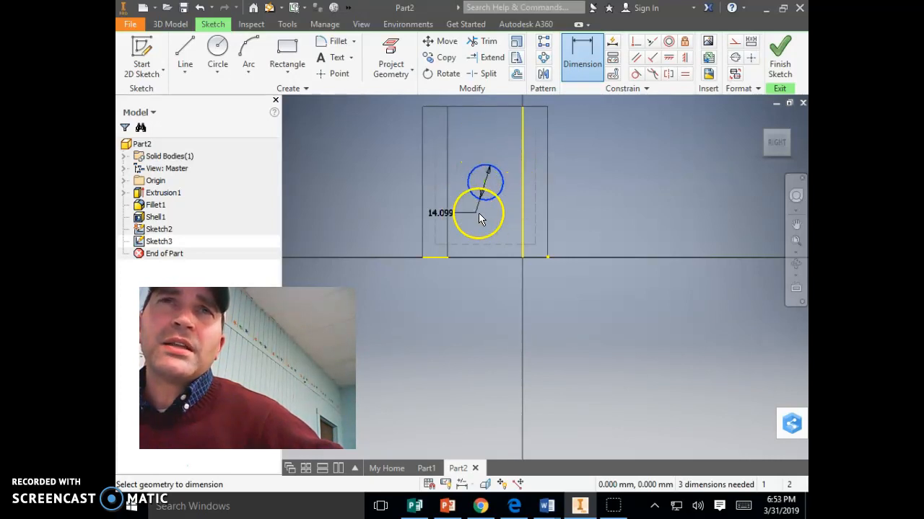
click(497, 148)
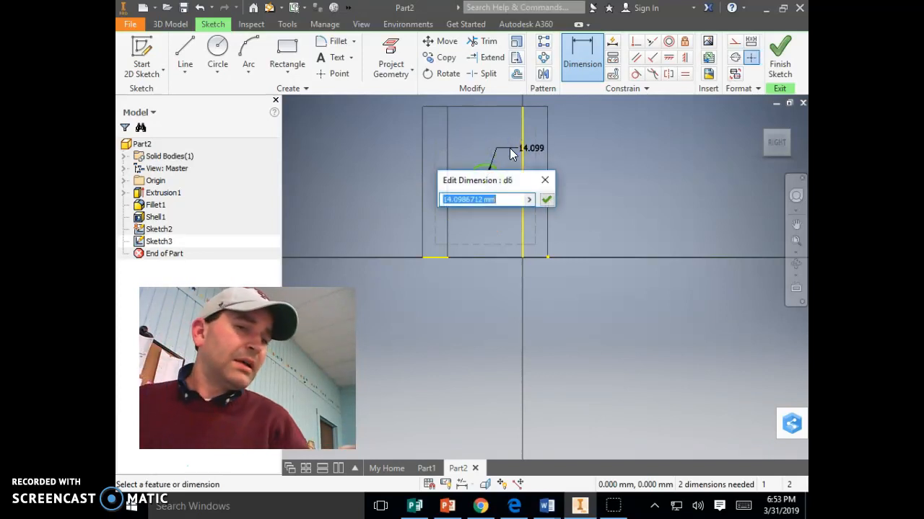
text(10)
key(Return)
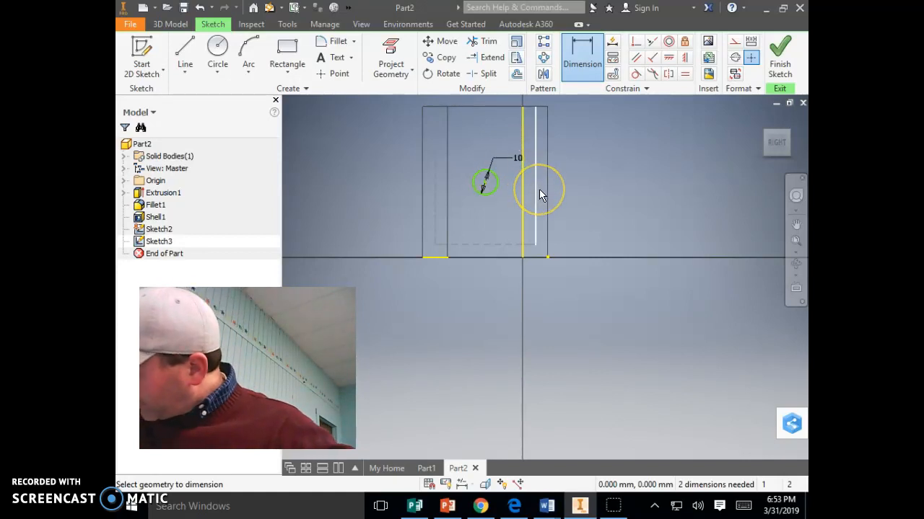
Step: Dimension the circle's centre horizontally at 25 mm from the end face's left outer edge
mouse_move(559, 210)
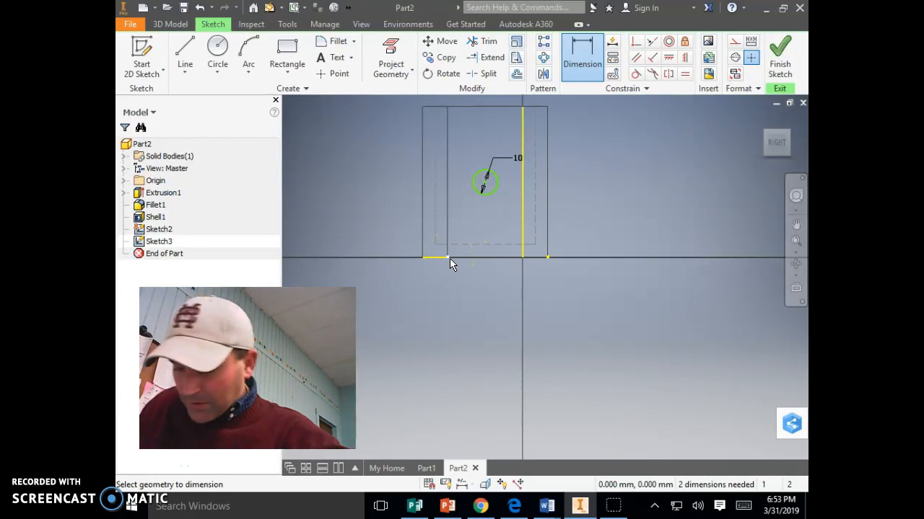
mouse_move(449, 258)
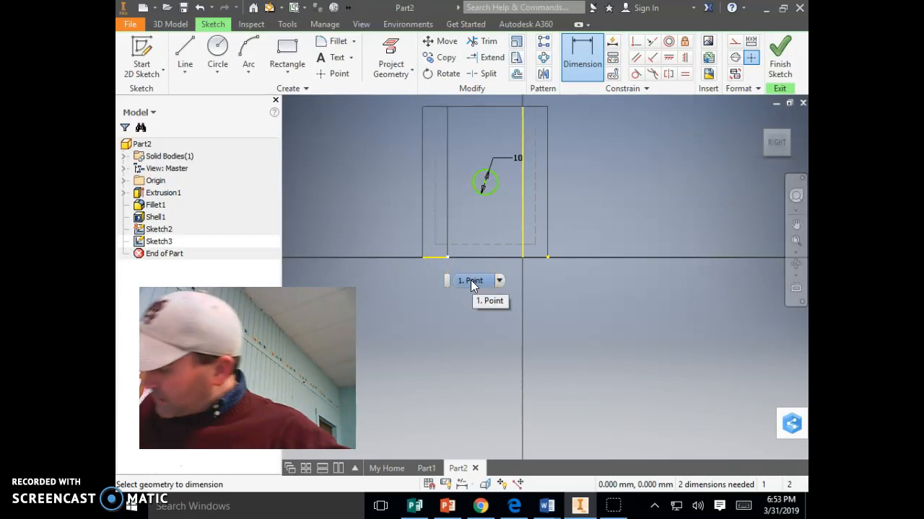
click(467, 292)
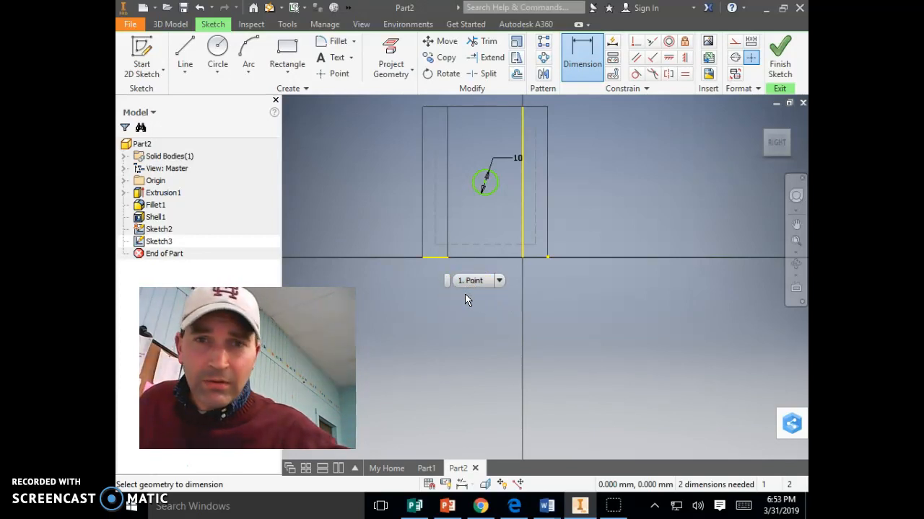
click(463, 296)
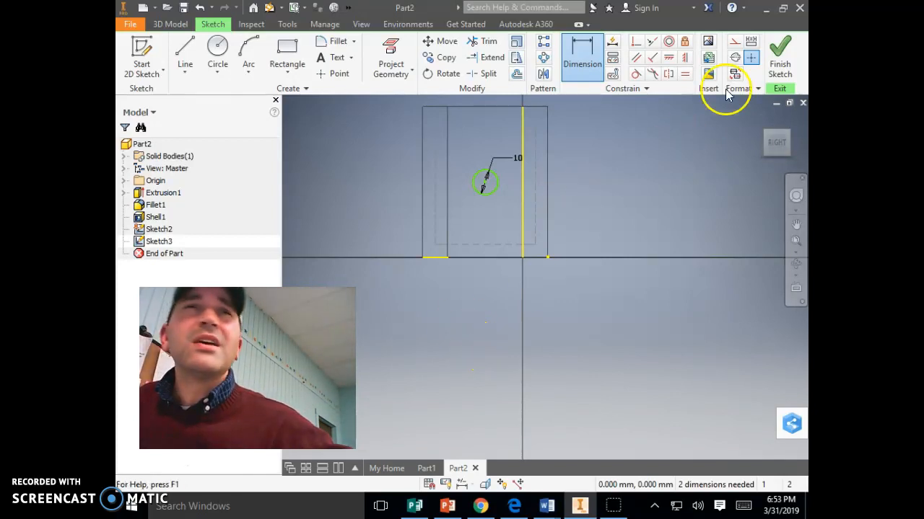
click(484, 182)
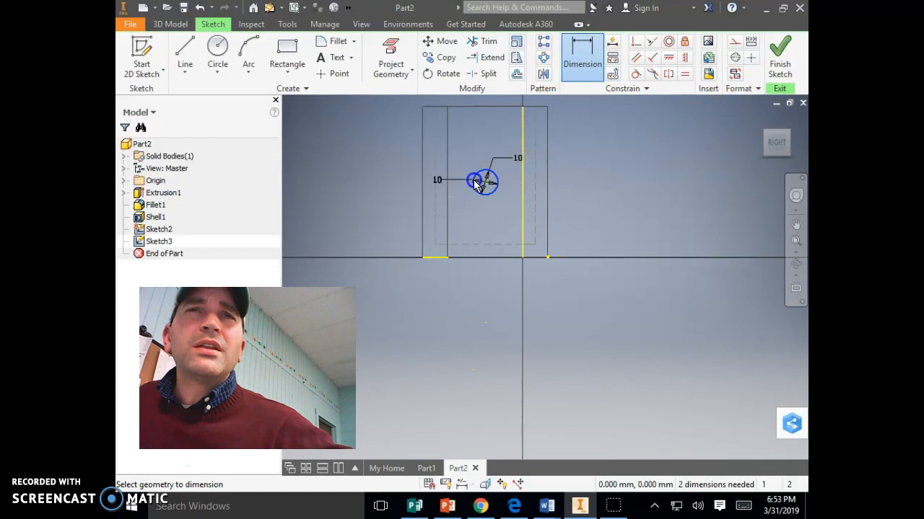
click(423, 193)
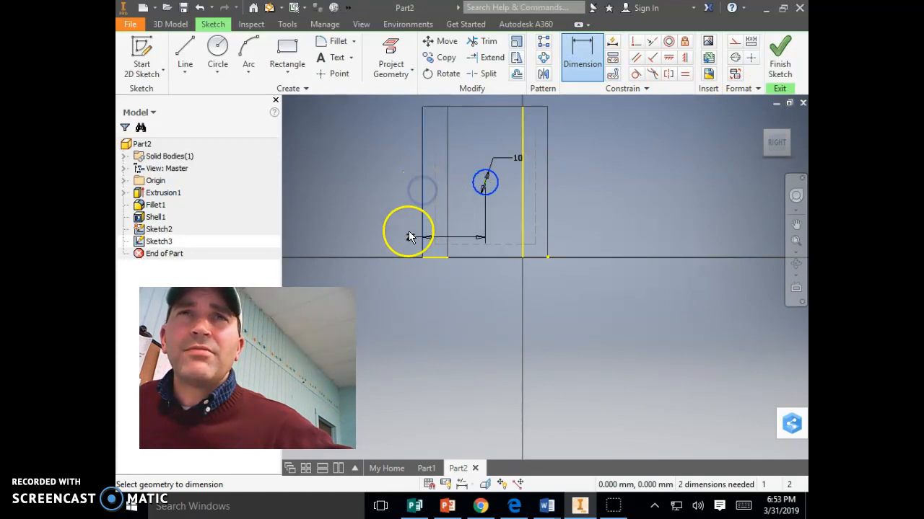
click(419, 296)
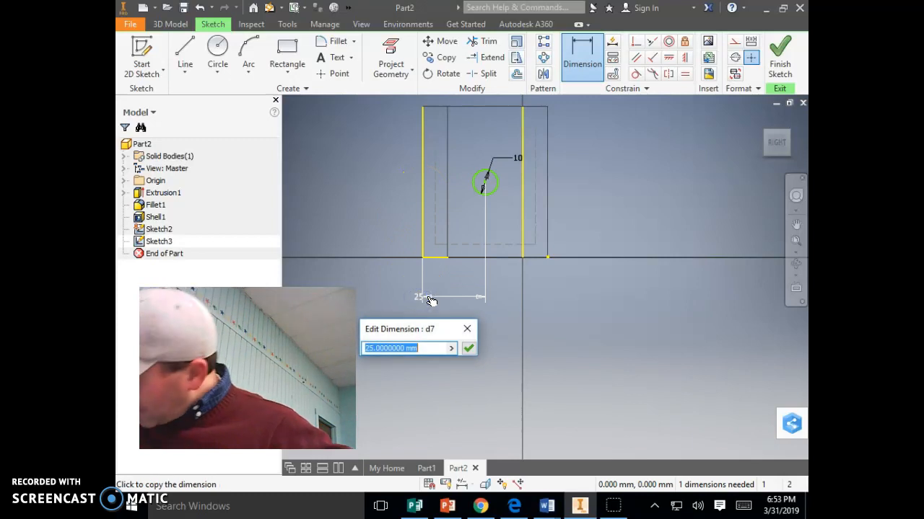
text(25)
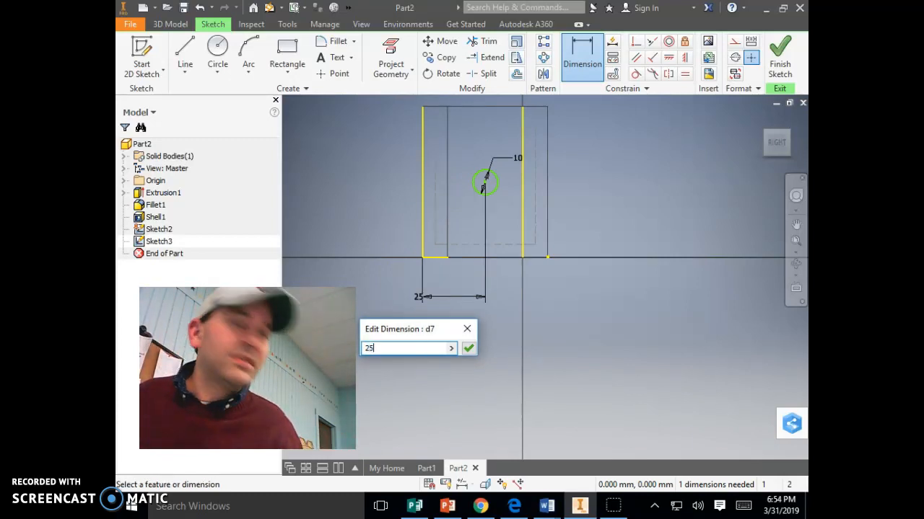
key(Return)
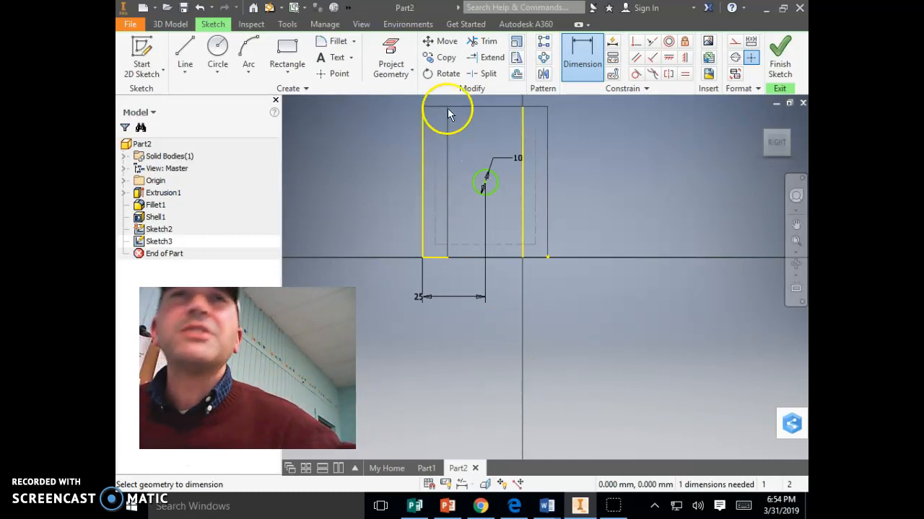
Step: Try to dimension the circle's centre 40 mm below the end face's upper edge, and undo that dimension
click(586, 62)
click(490, 169)
click(488, 108)
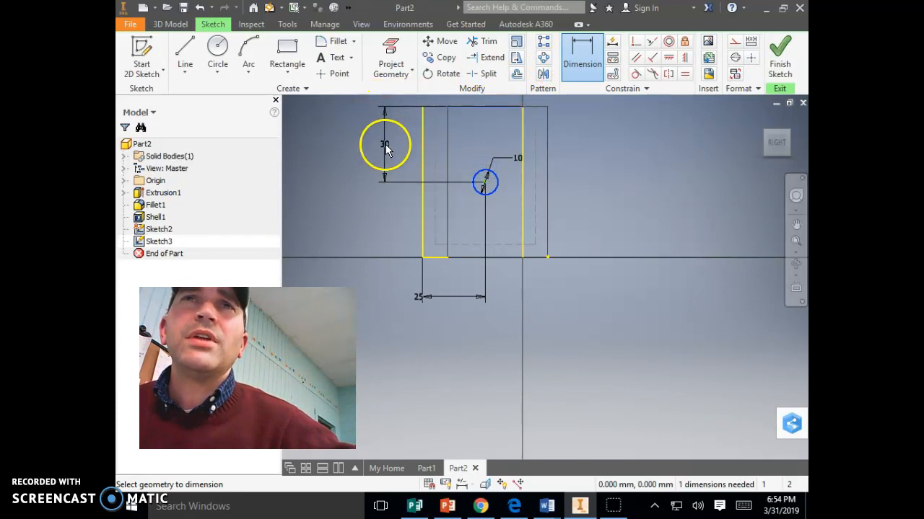
click(382, 147)
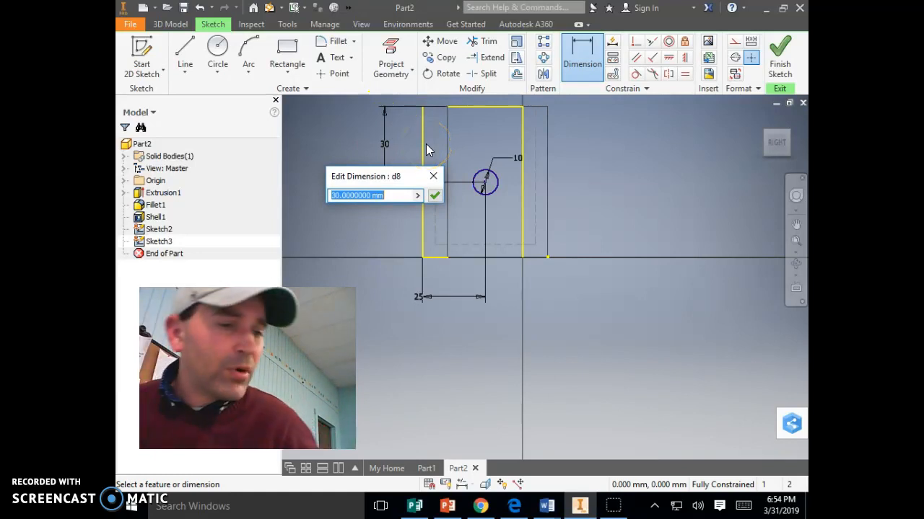
text(40)
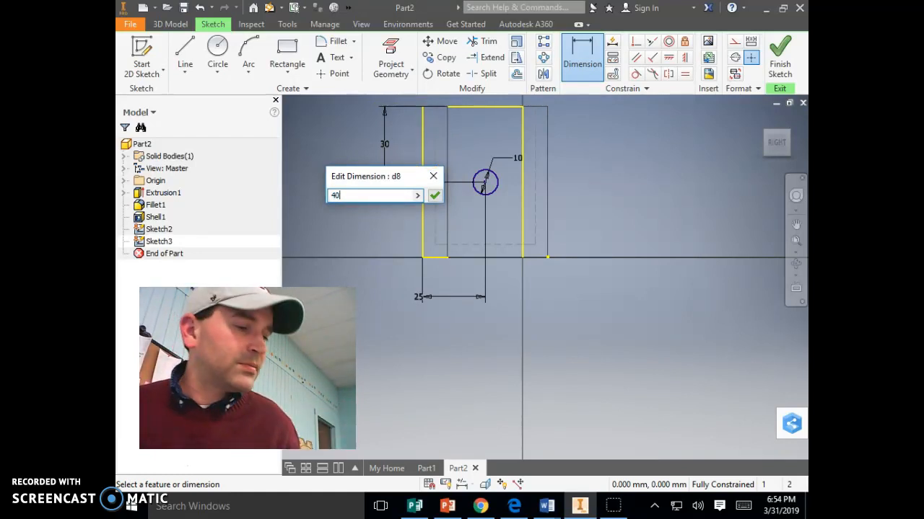
key(Return)
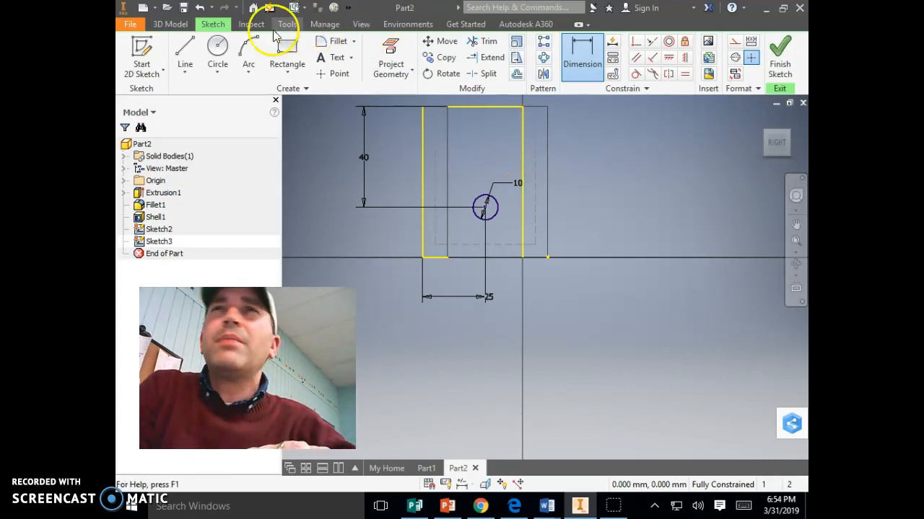
click(201, 8)
Step: Dimension the circle's centre 40 mm above the end face's lower edge
click(580, 56)
click(490, 195)
click(496, 257)
click(398, 238)
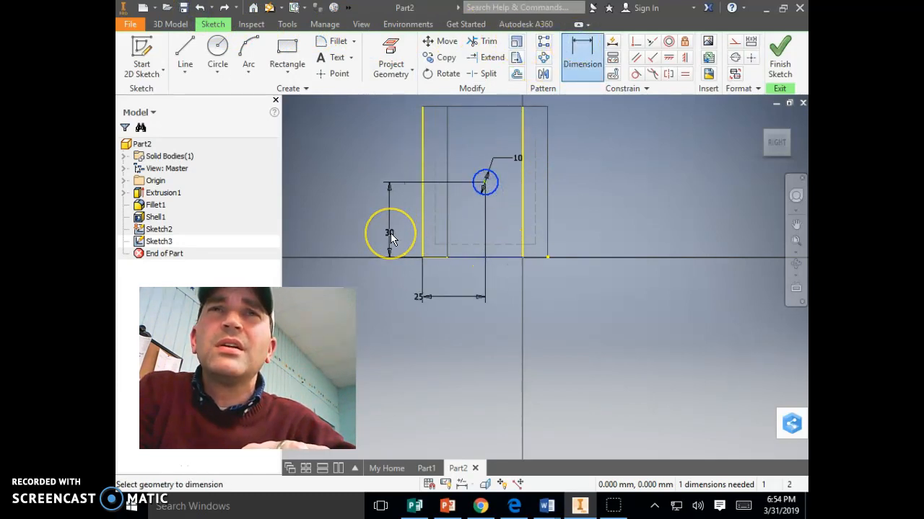
click(388, 225)
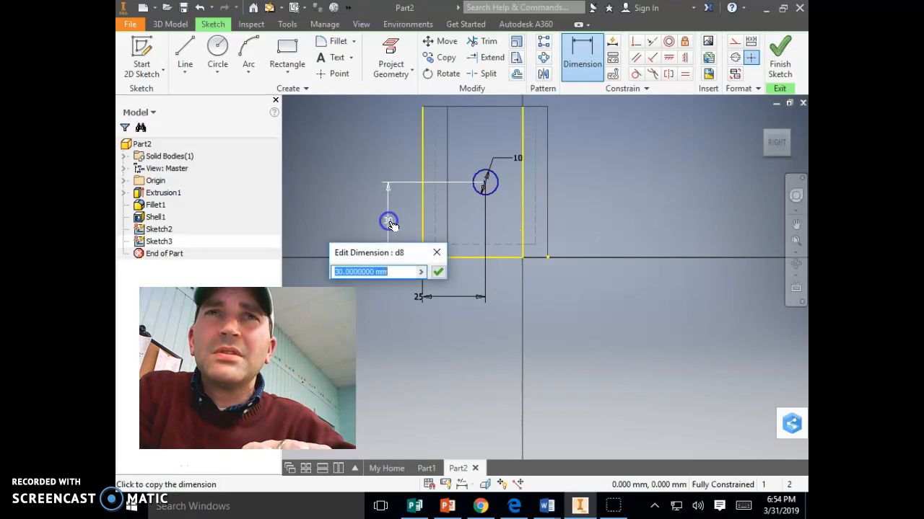
text(40)
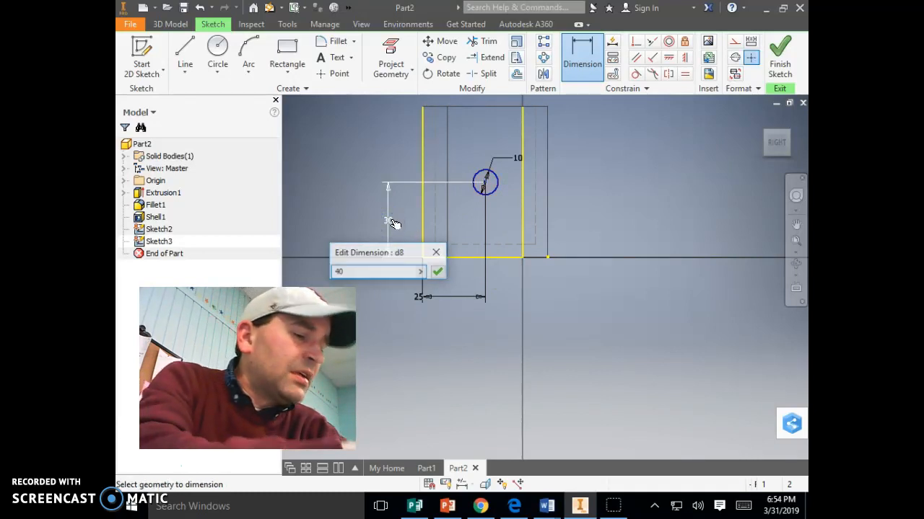
key(Return)
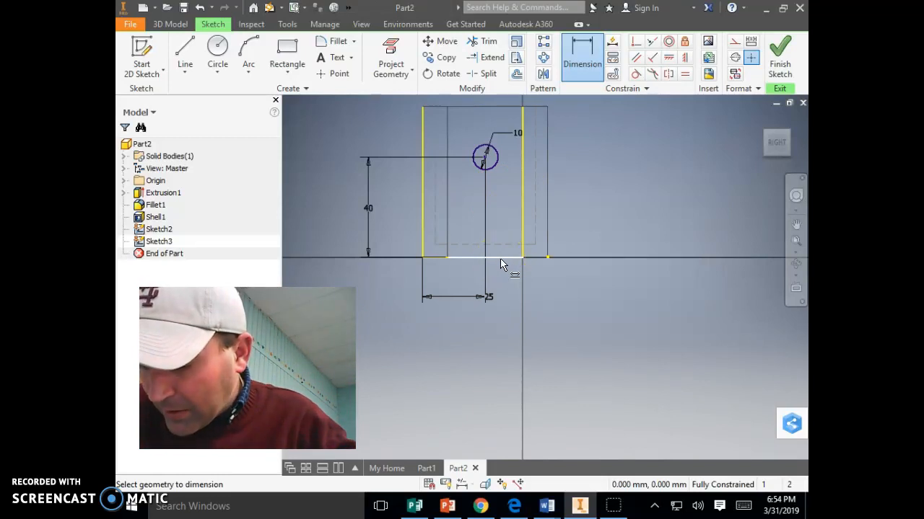
click(523, 282)
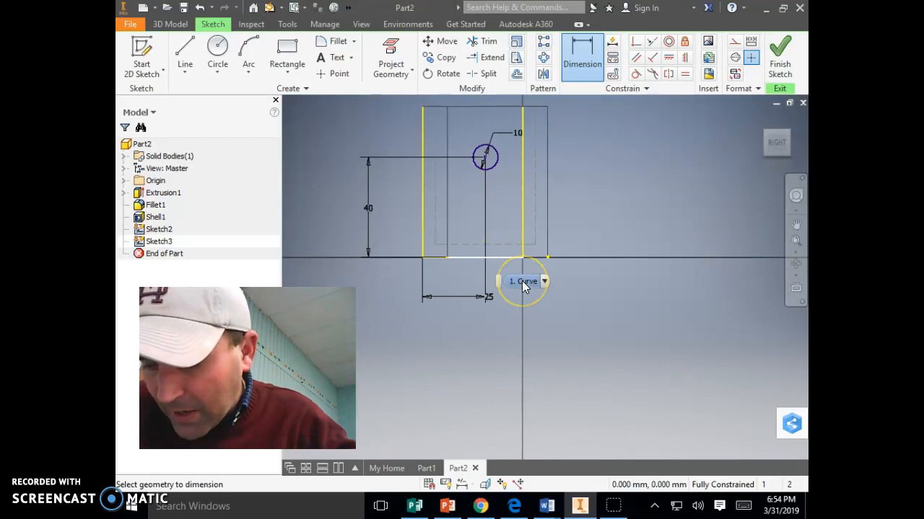
double_click(485, 299)
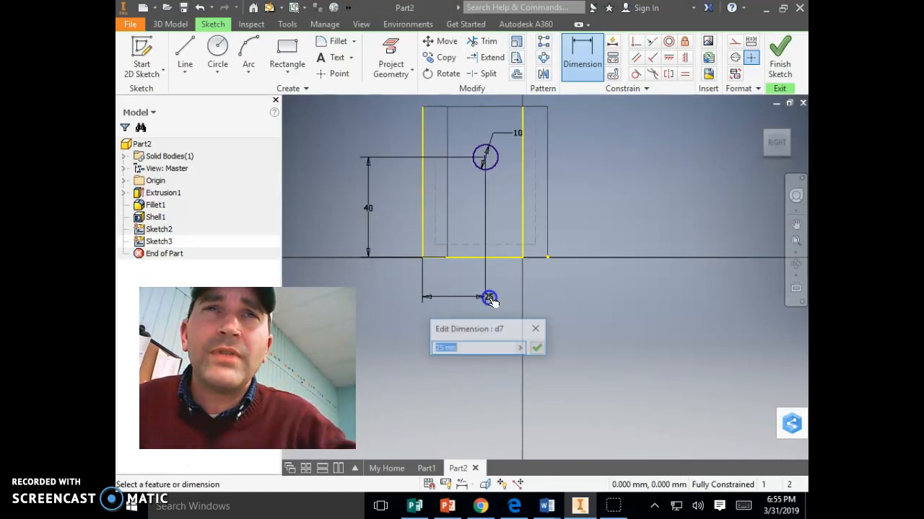
click(536, 330)
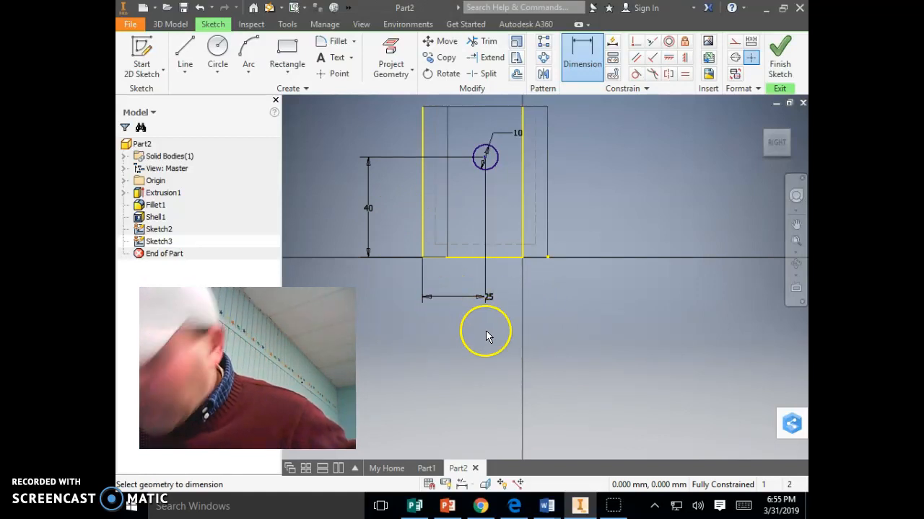
Step: Finish the sketch and set up an Extrude of the circle profile into the block with the Cut operation
click(781, 52)
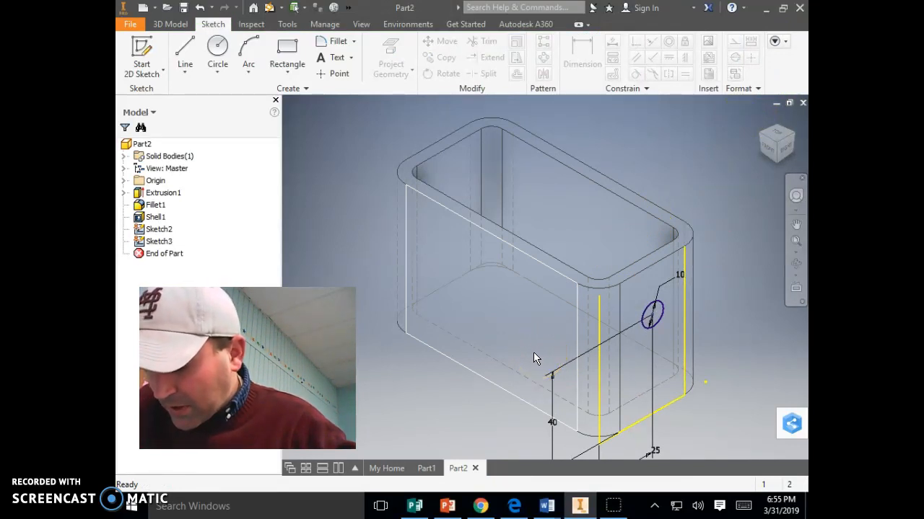
click(170, 24)
click(186, 51)
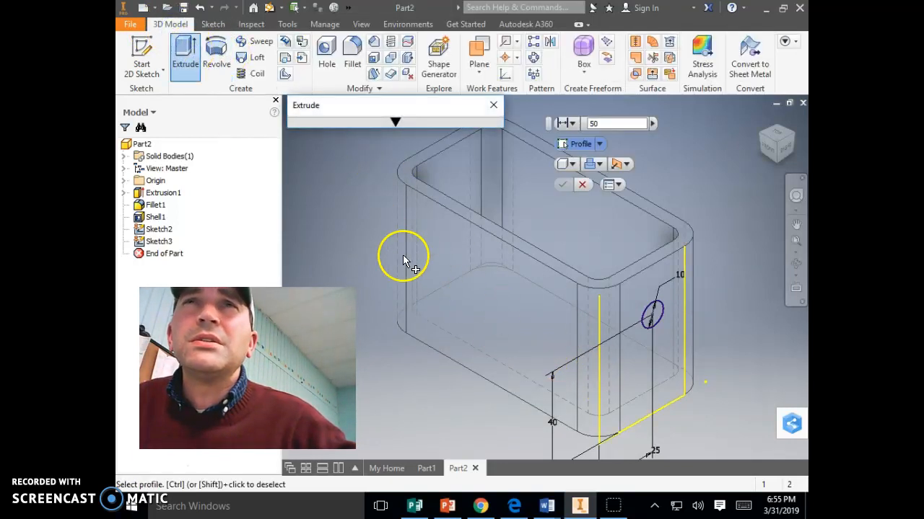
click(654, 315)
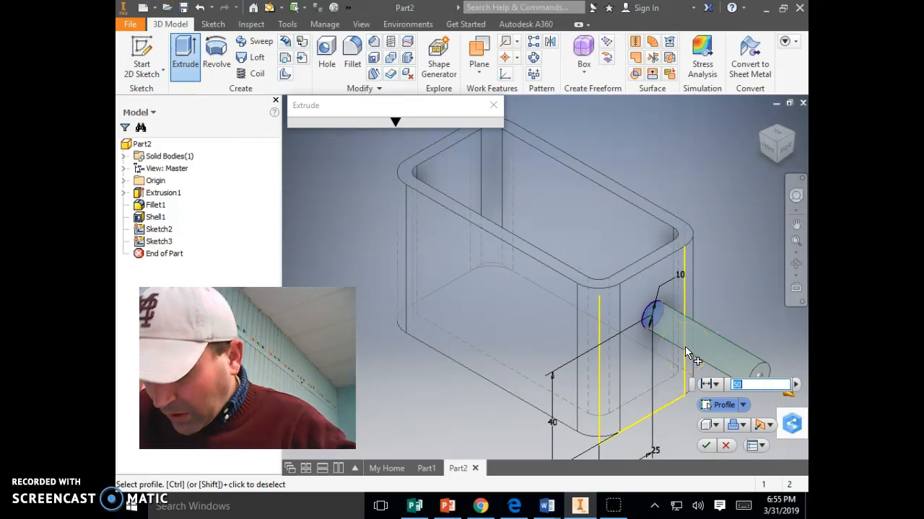
click(742, 426)
click(734, 425)
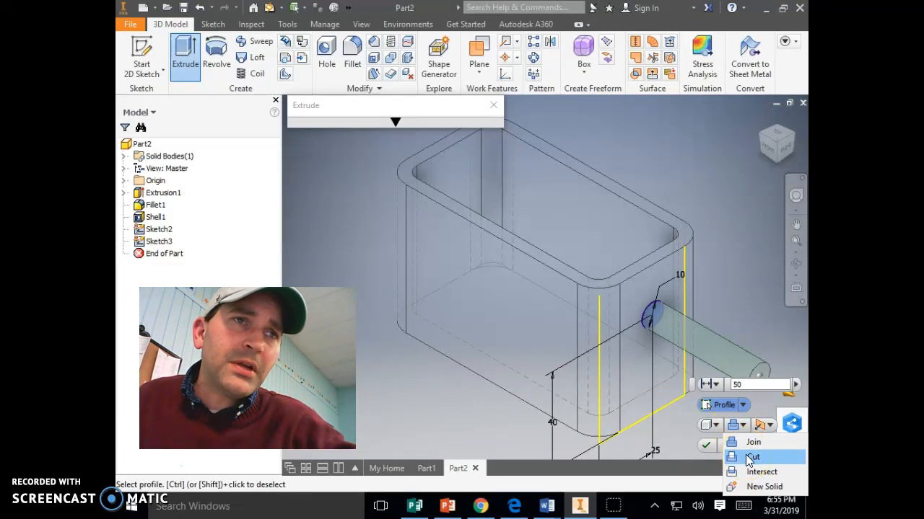
click(750, 457)
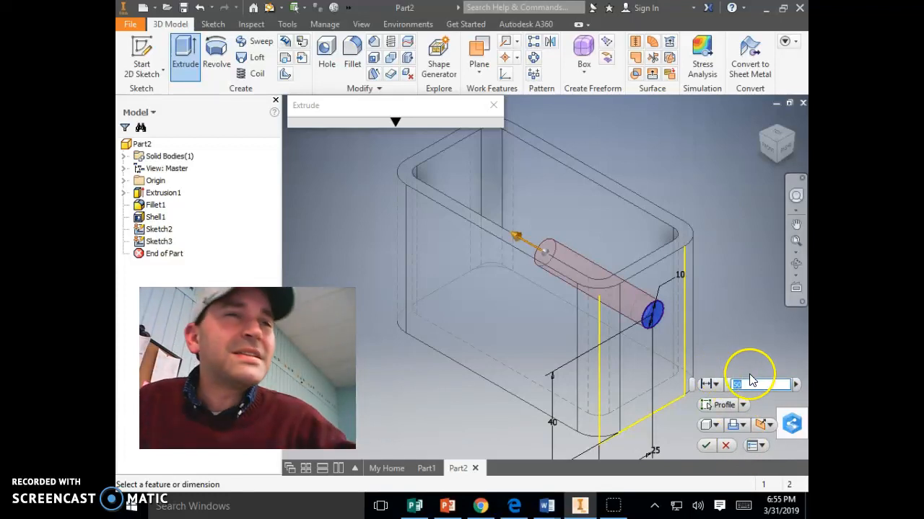
click(740, 425)
click(751, 442)
click(760, 425)
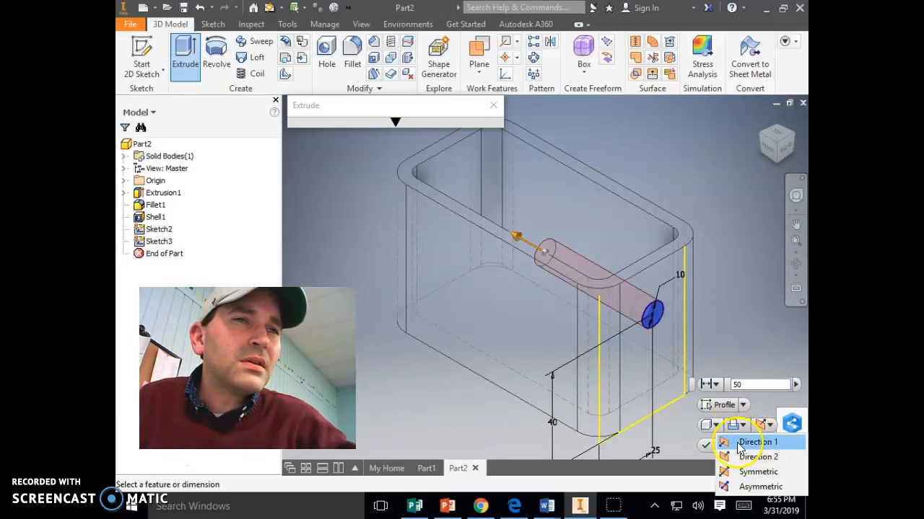
click(758, 472)
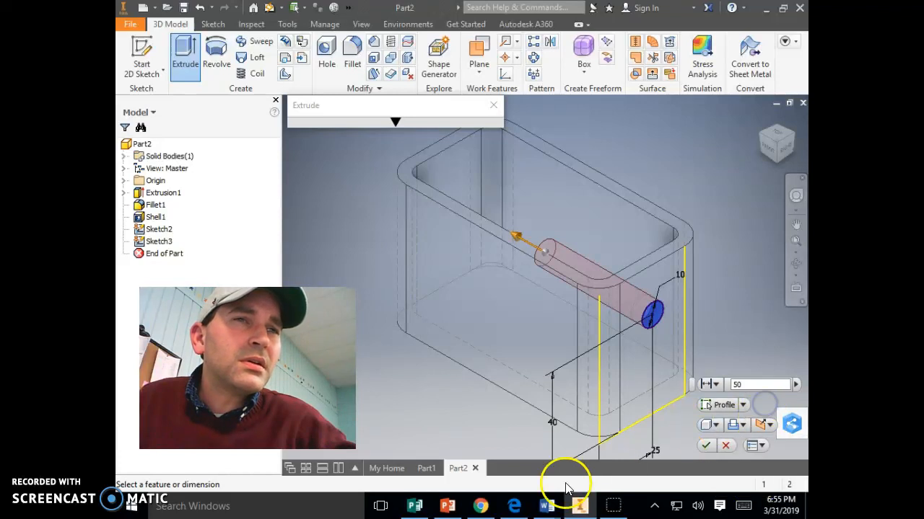
click(132, 468)
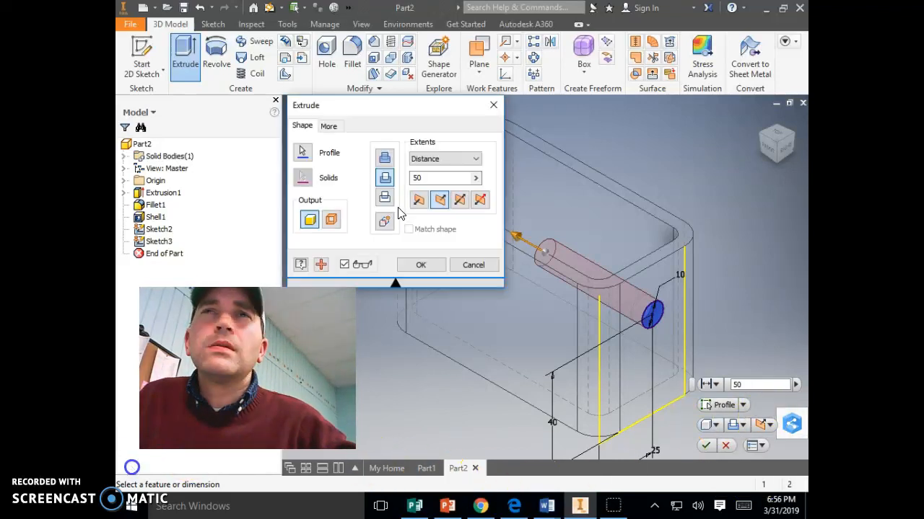
click(393, 287)
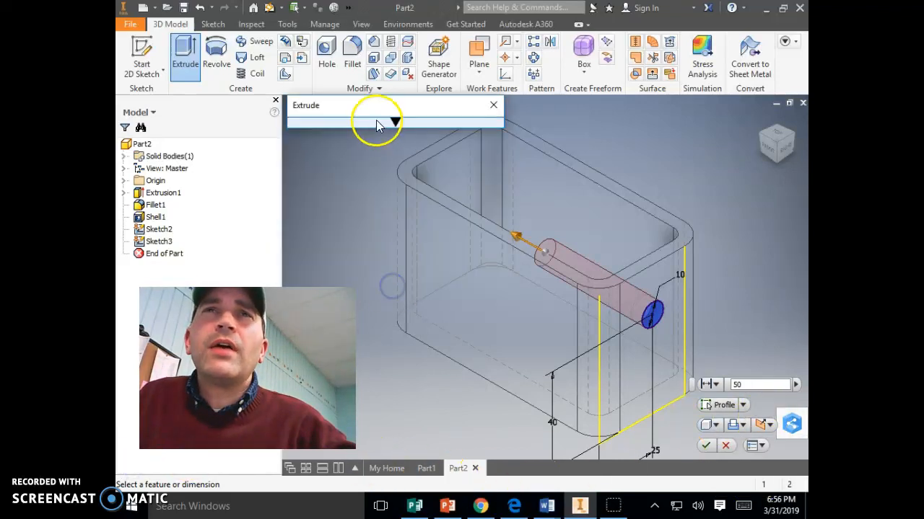
Step: Set the circle's cut extrusion extents to All and complete the cut through both end walls
click(396, 123)
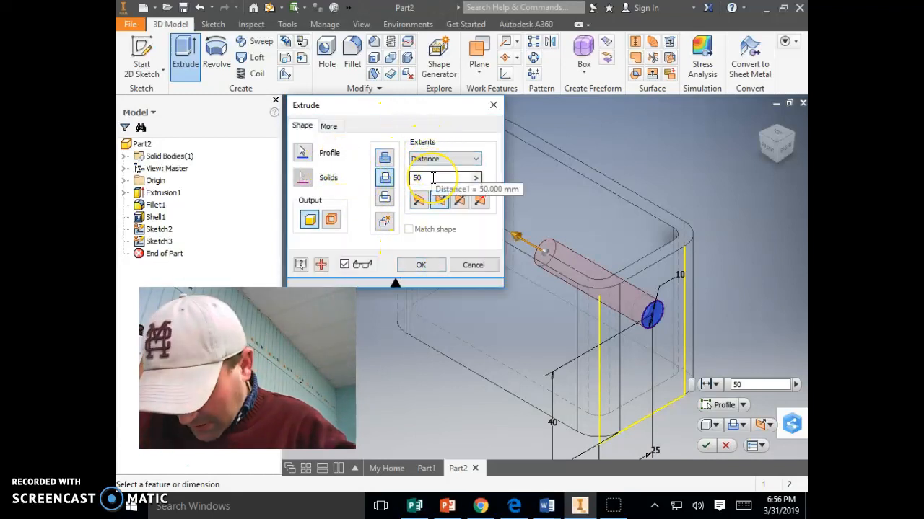
click(465, 159)
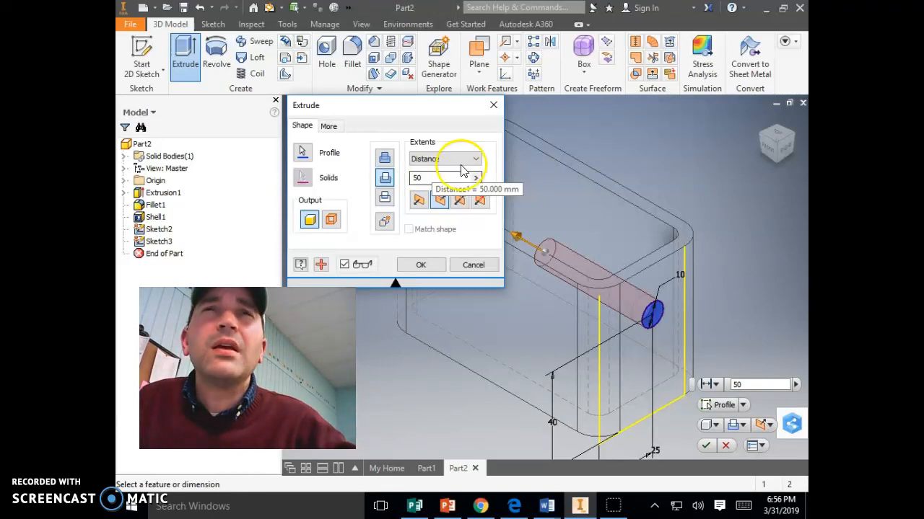
click(456, 206)
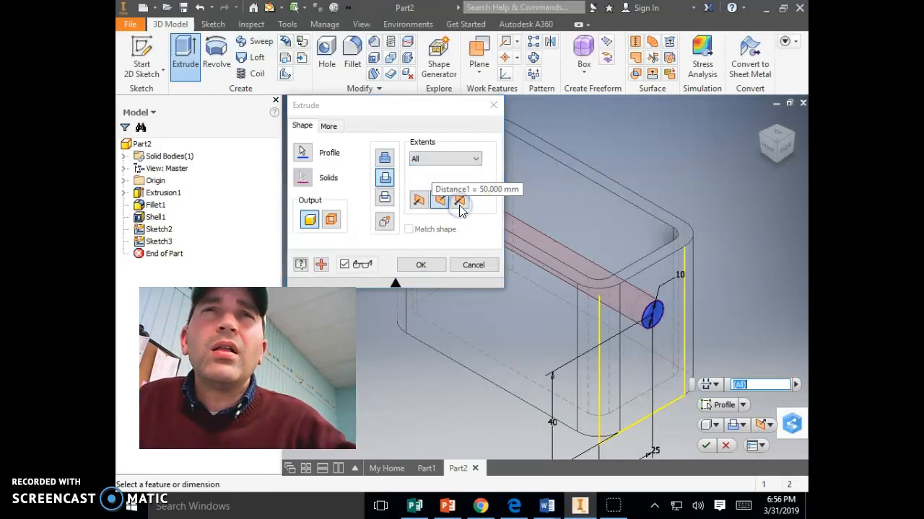
click(420, 267)
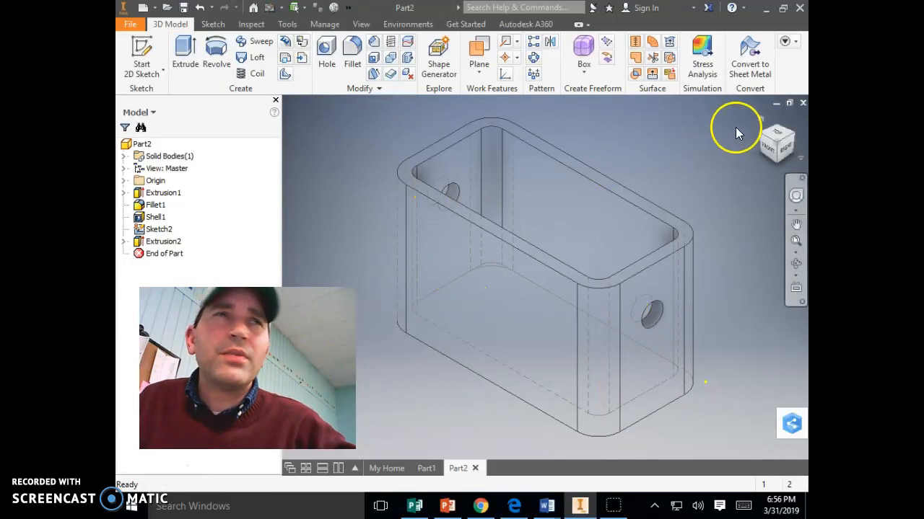
Step: Examine the shelled block and the hole through its end walls from several sides
click(759, 144)
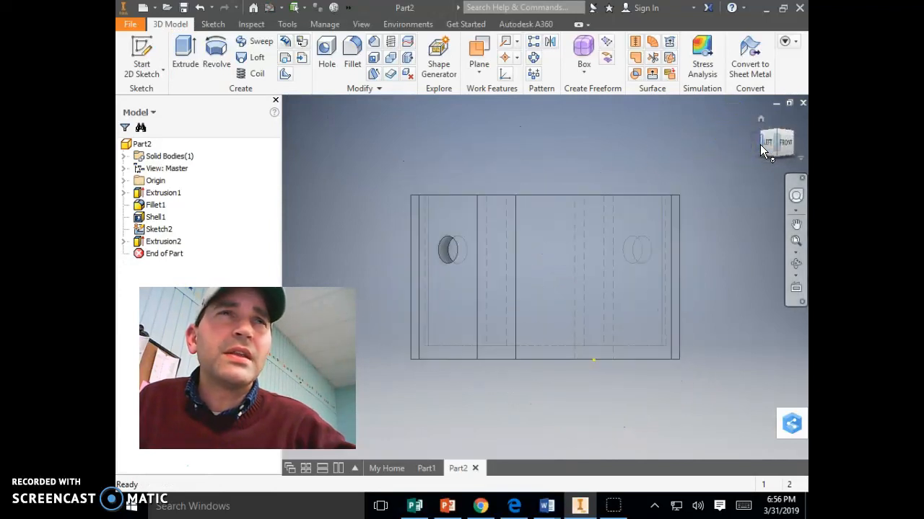
click(762, 136)
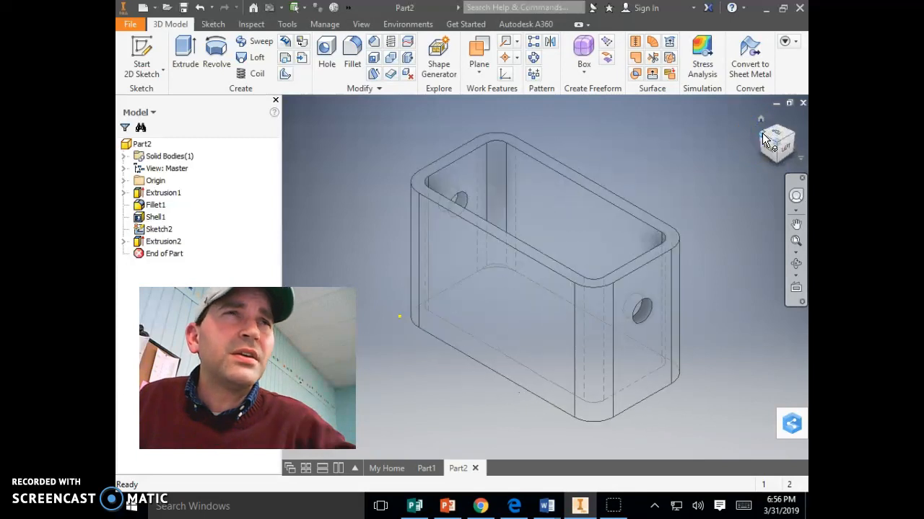
click(762, 134)
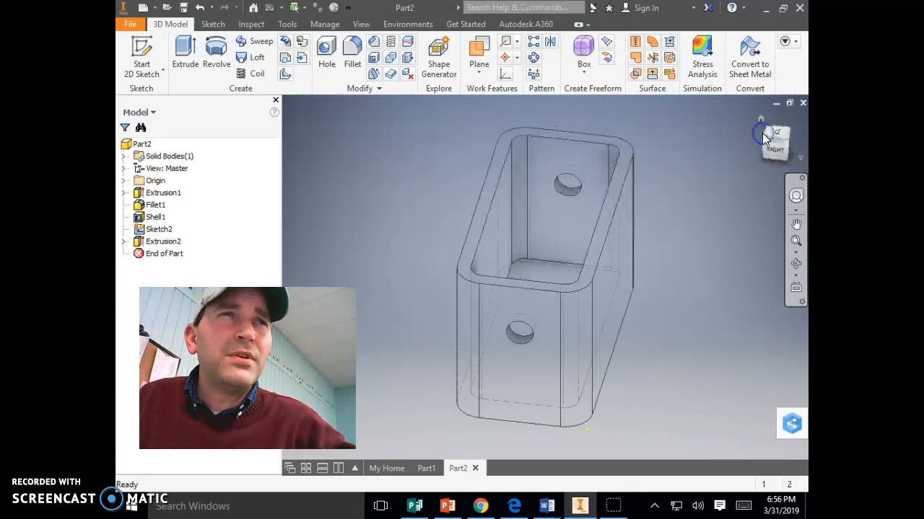
click(762, 134)
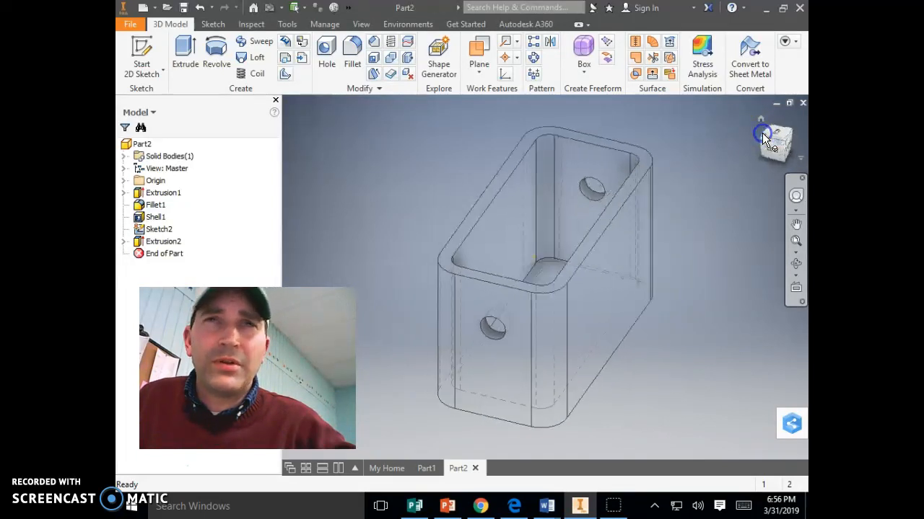
click(762, 134)
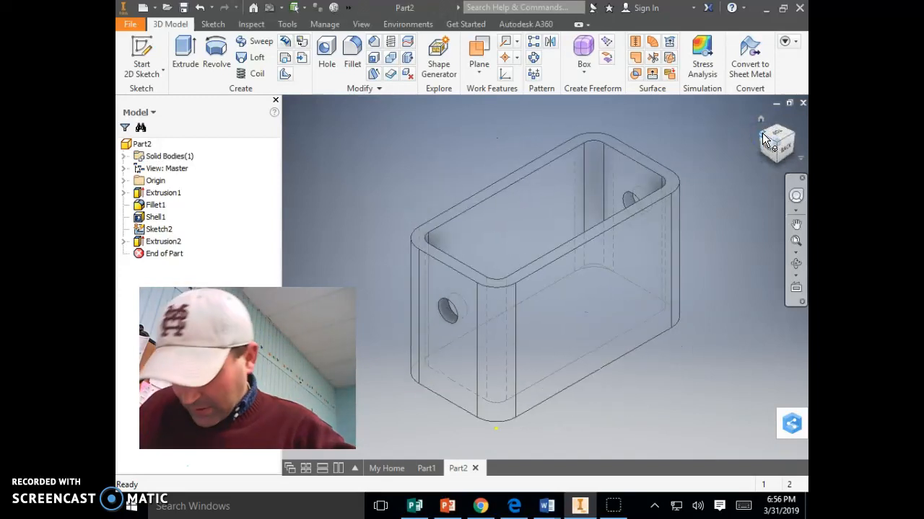